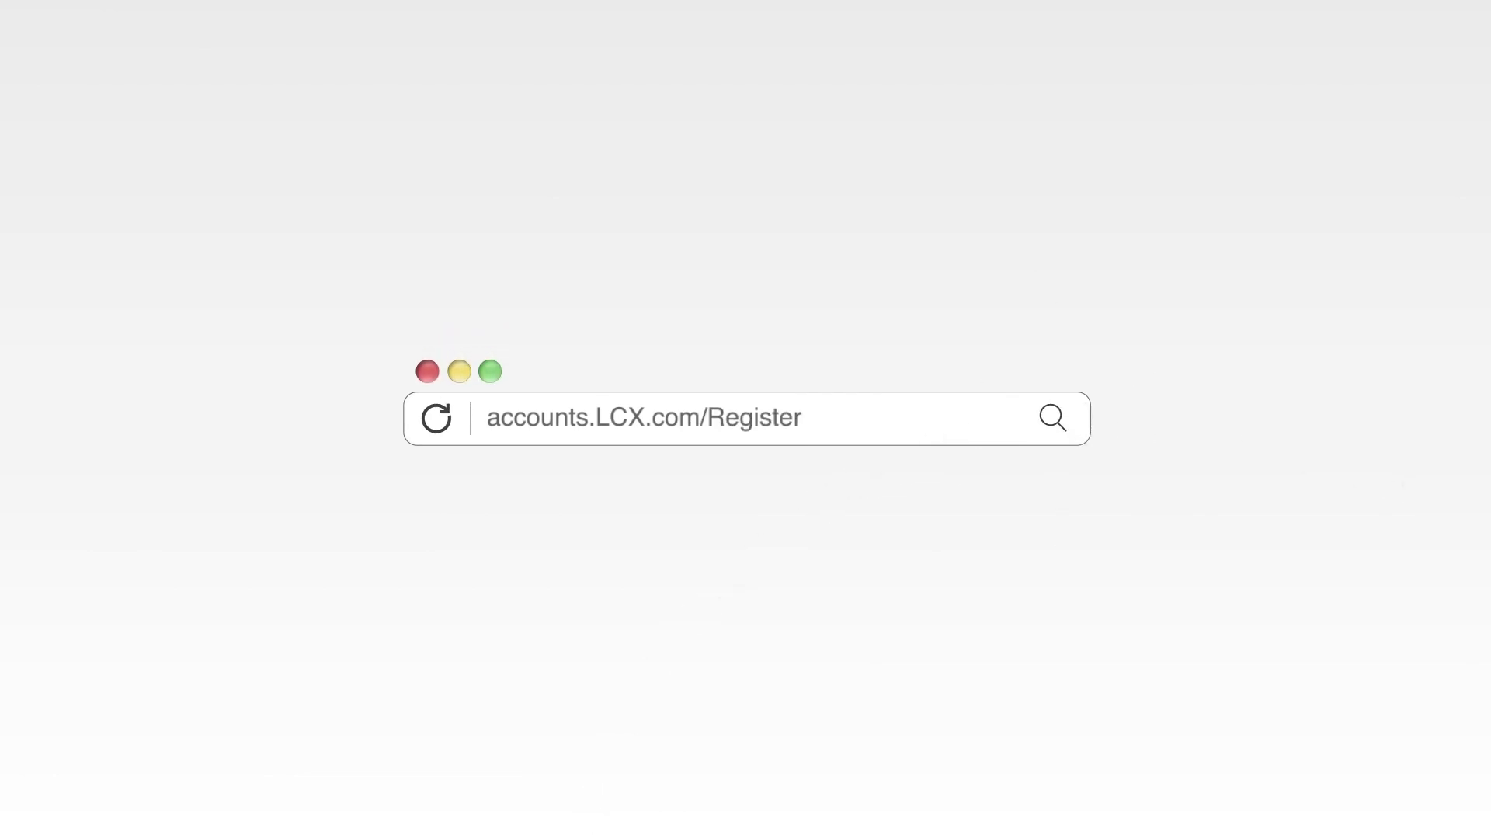
Fill in the last name, account e-mail address, password and its confirmation
{"action": "type", "text": "amoto"}
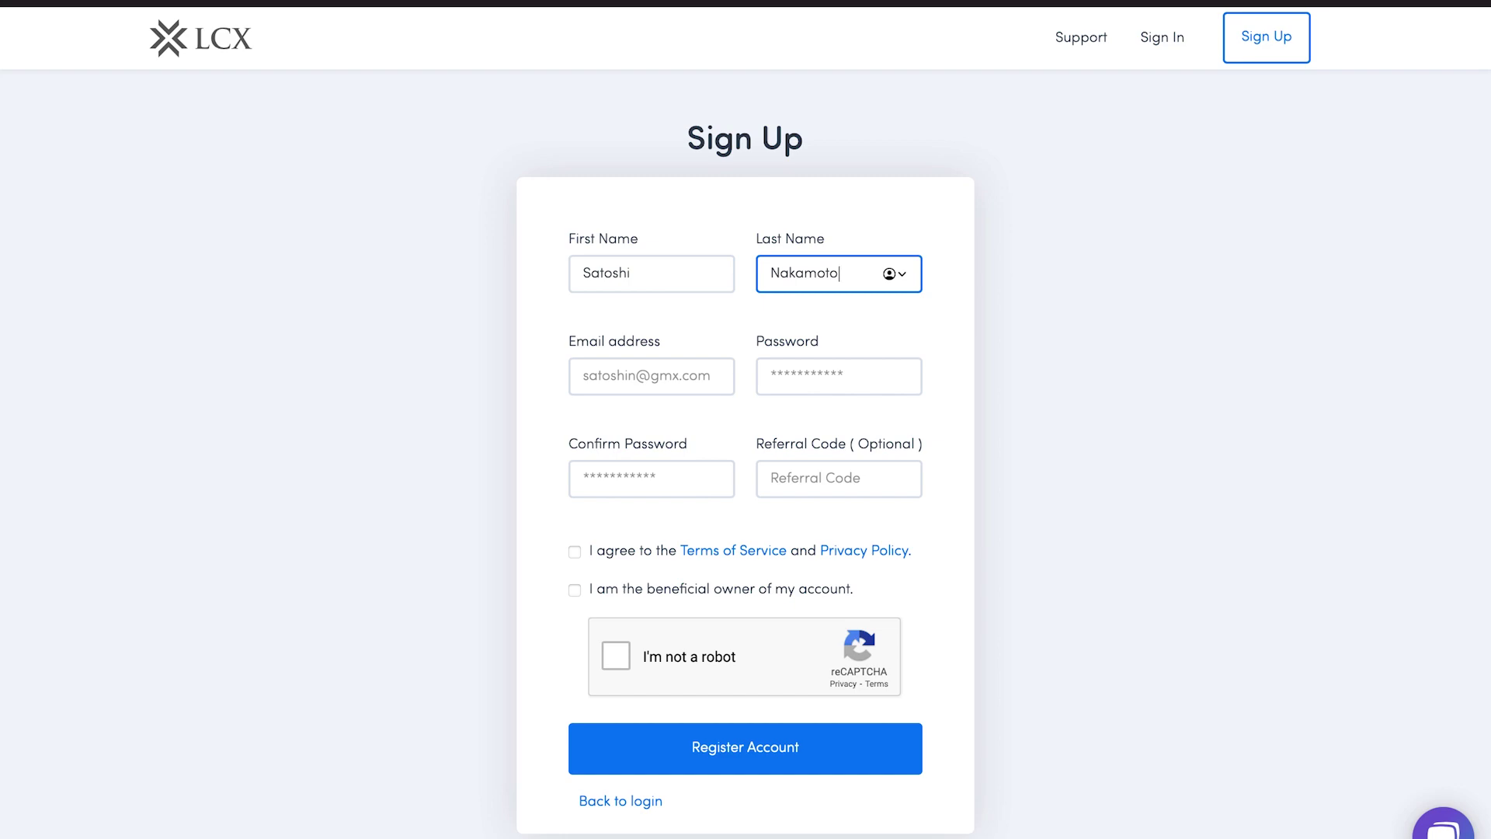
{"action": "left_click", "coordinate": [606, 374]}
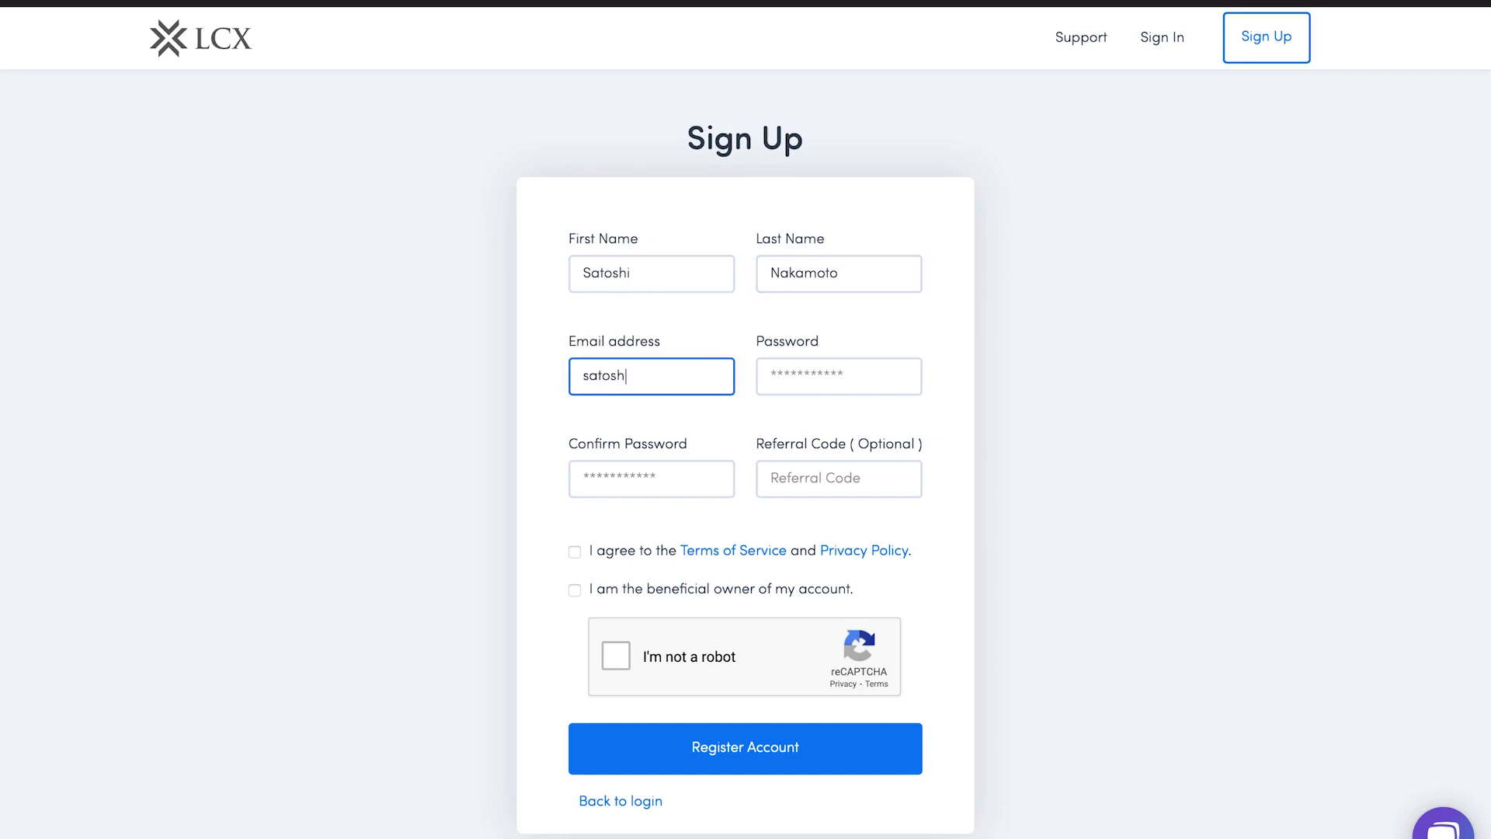
{"action": "left_click", "coordinate": [808, 375]}
{"action": "type", "text": "**********"}
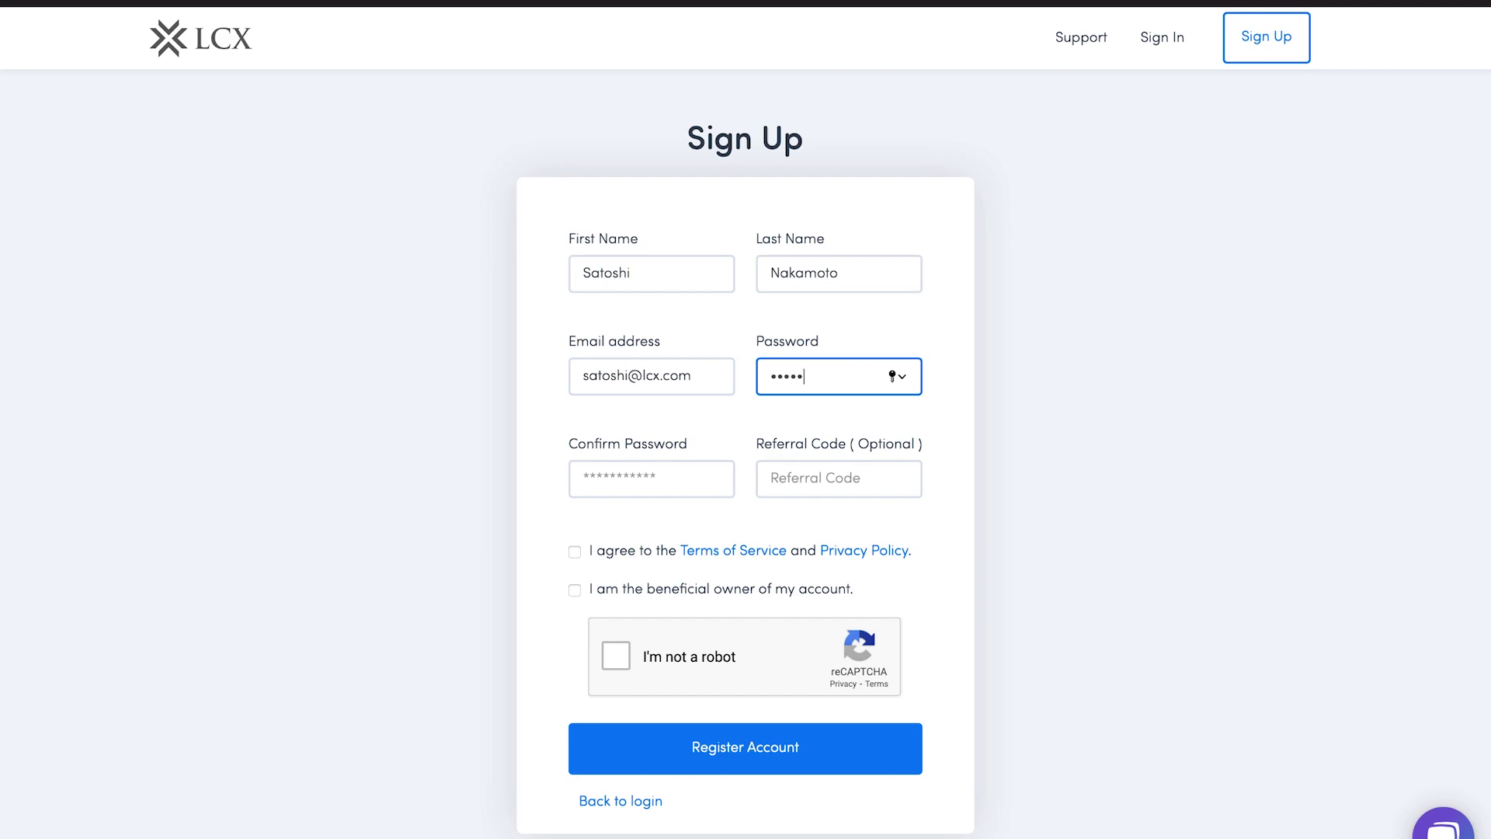
{"action": "type", "text": "*"}
{"action": "left_click", "coordinate": [595, 479]}
{"action": "type", "text": "*********"}
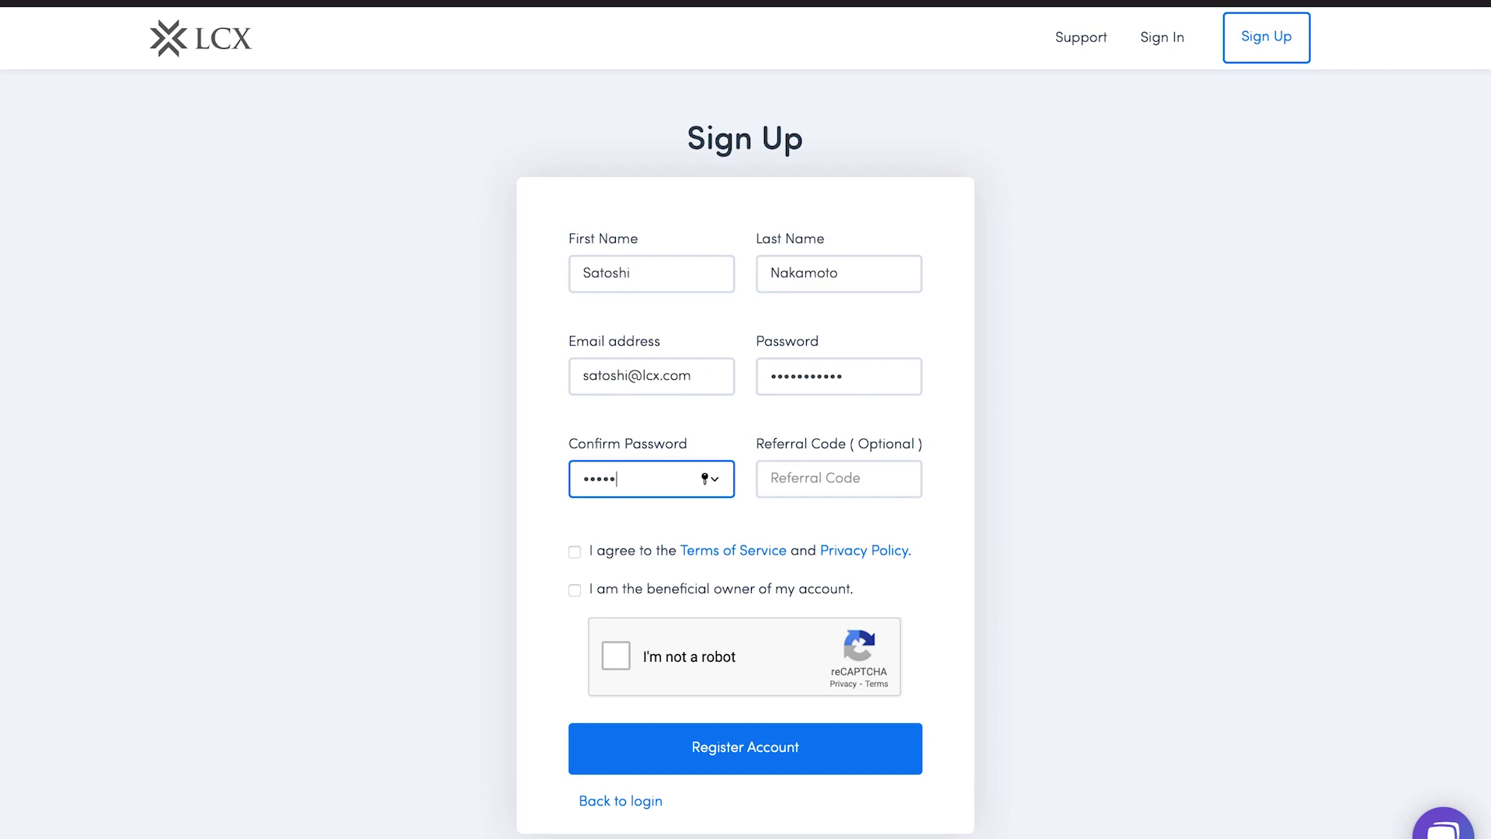
{"action": "type", "text": "**"}
Accept the Terms of Service, confirm beneficial ownership and pass the reCAPTCHA check
{"action": "left_click", "coordinate": [575, 551]}
{"action": "left_click", "coordinate": [575, 590]}
{"action": "left_click", "coordinate": [617, 656]}
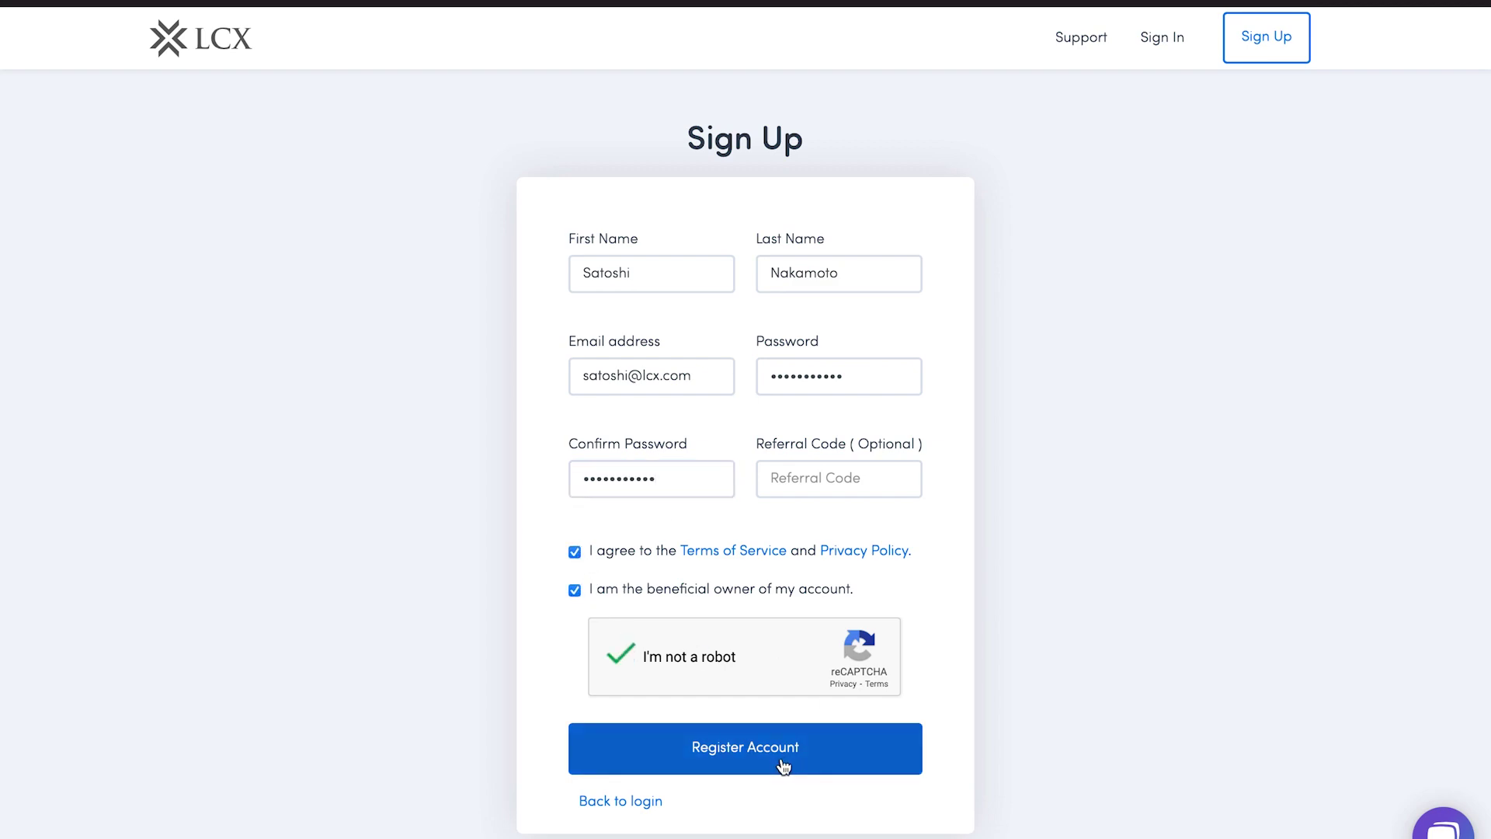
Submit the registration and decline saving the password in Safari
{"action": "left_click", "coordinate": [790, 753]}
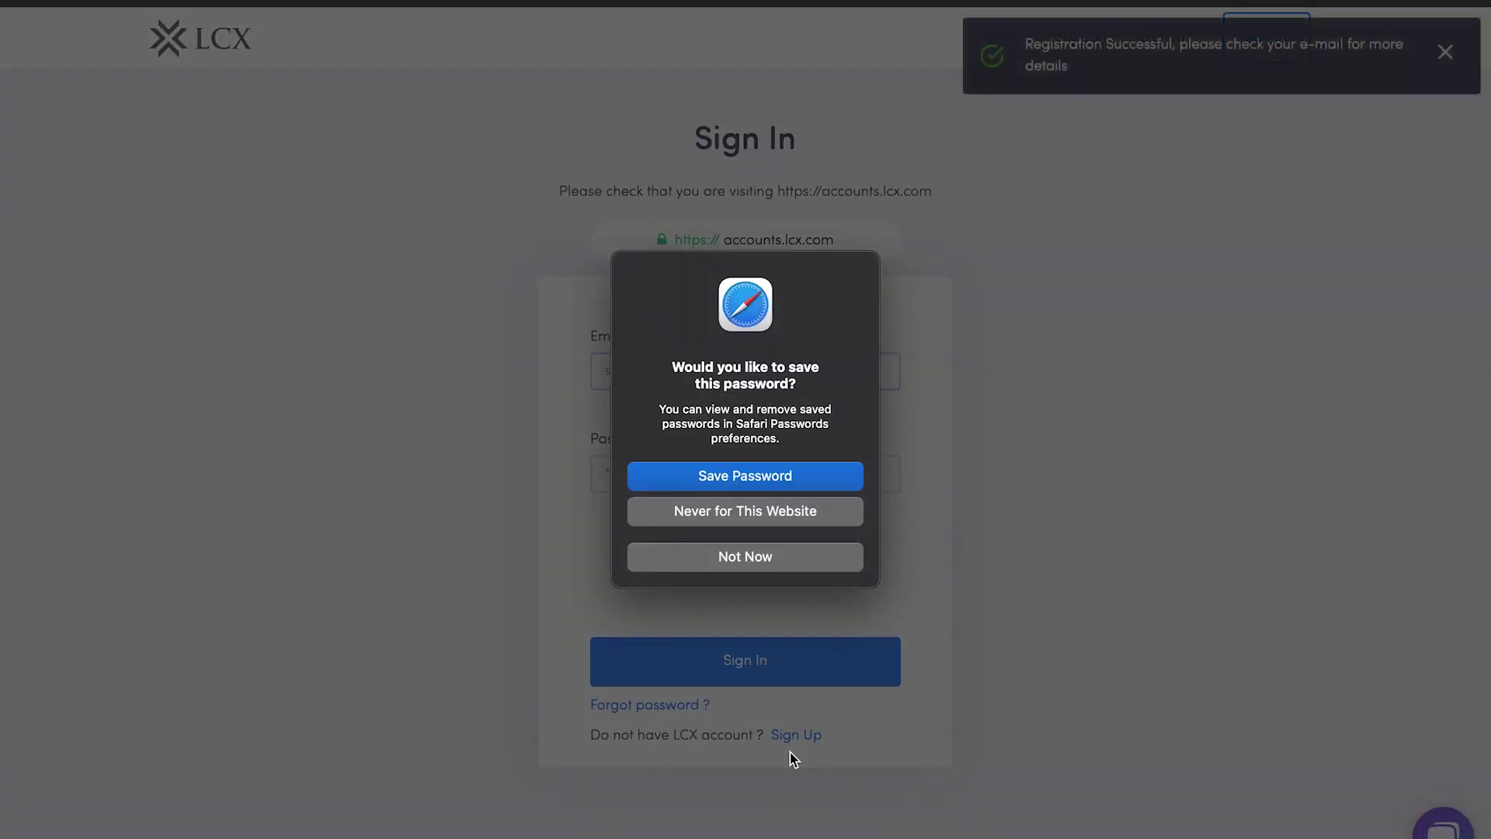
{"action": "left_click", "coordinate": [841, 561]}
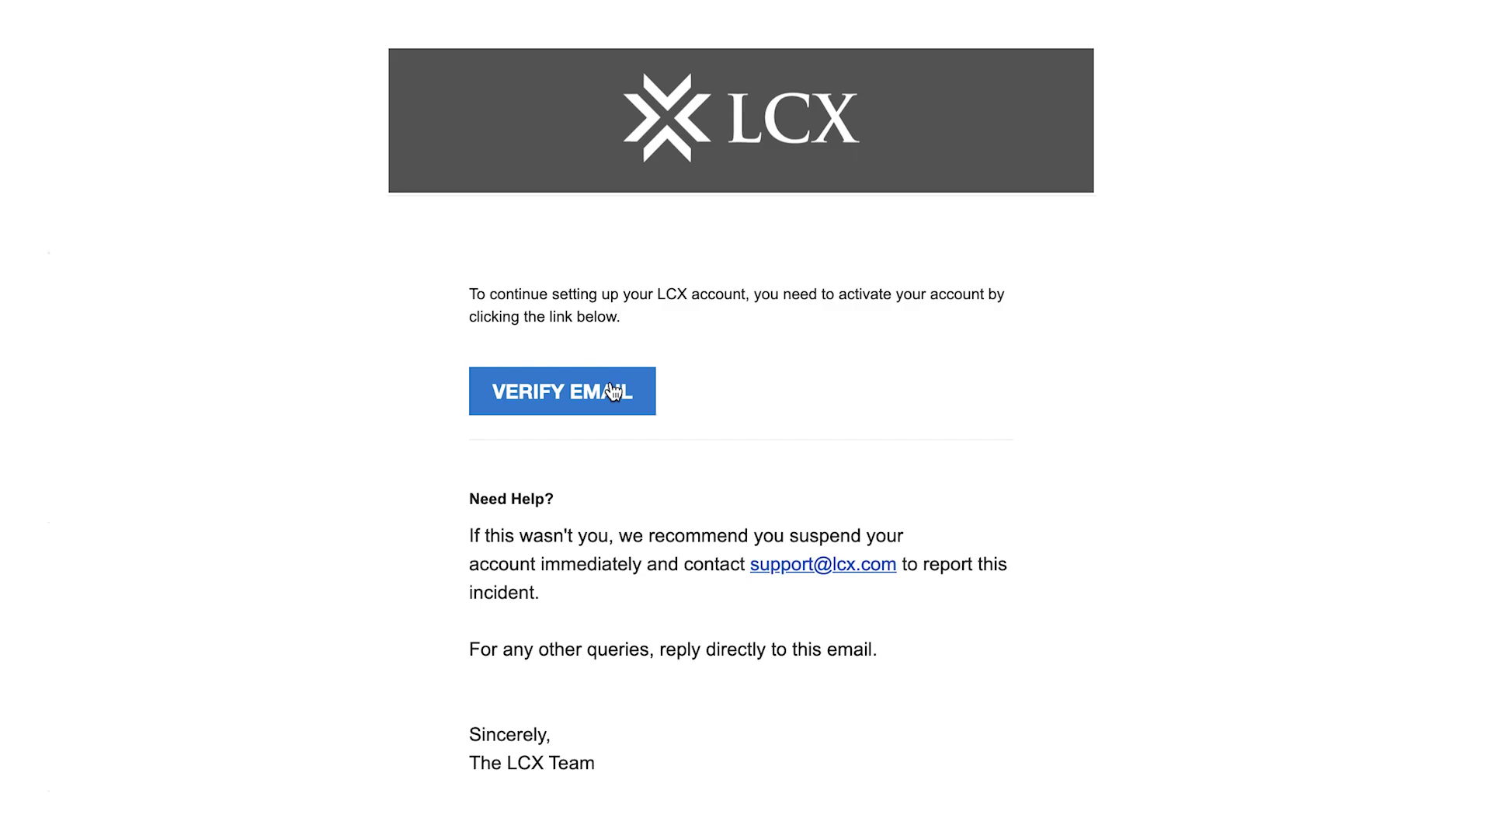
Sign in with the account's e-mail and password after ticking I'm not a robot
{"action": "type", "text": "x."}
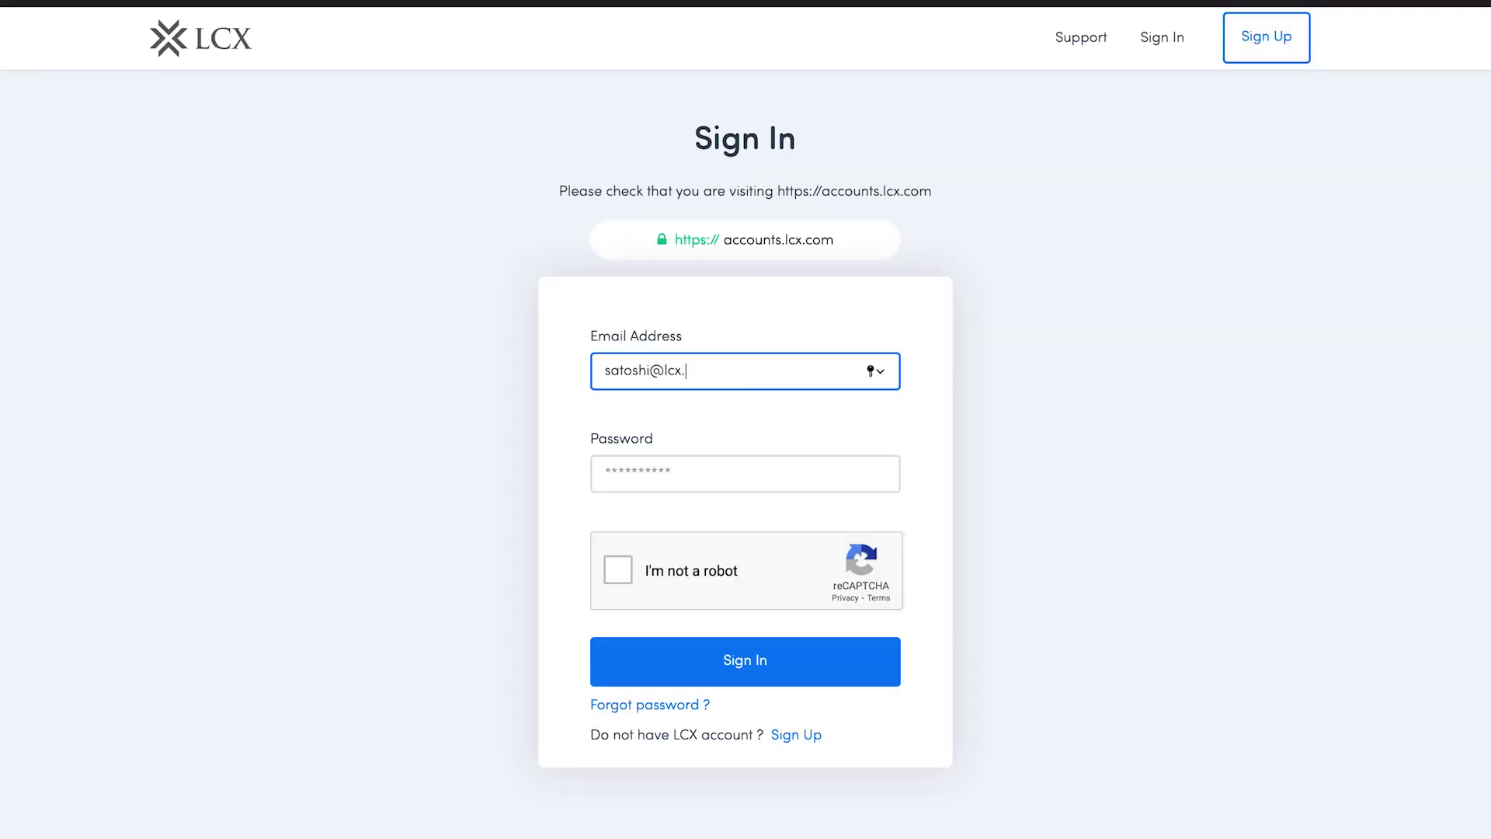
{"action": "type", "text": "com"}
{"action": "left_click", "coordinate": [745, 473]}
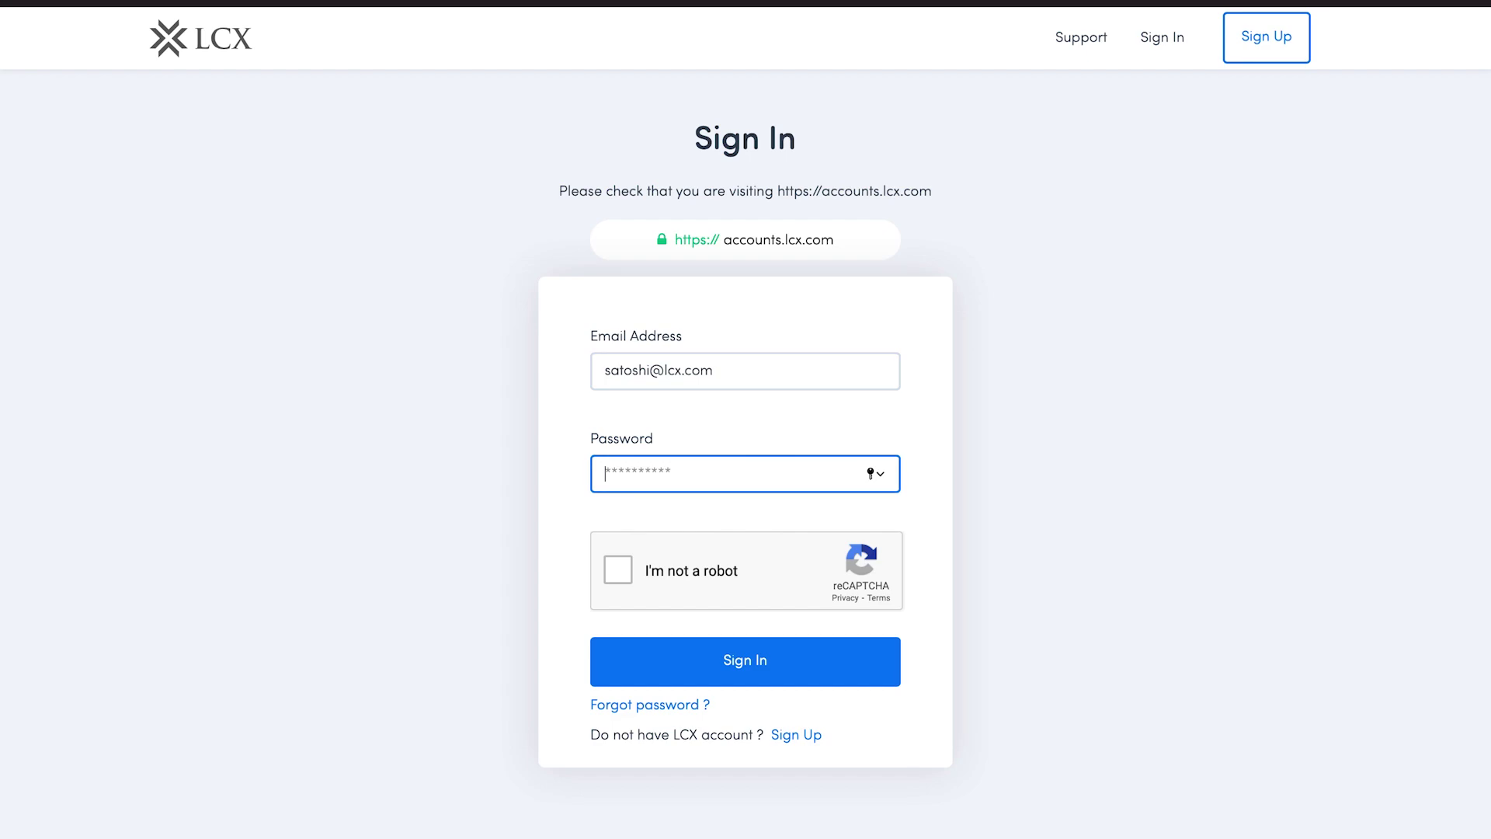
{"action": "type", "text": "***********"}
{"action": "left_click", "coordinate": [601, 573]}
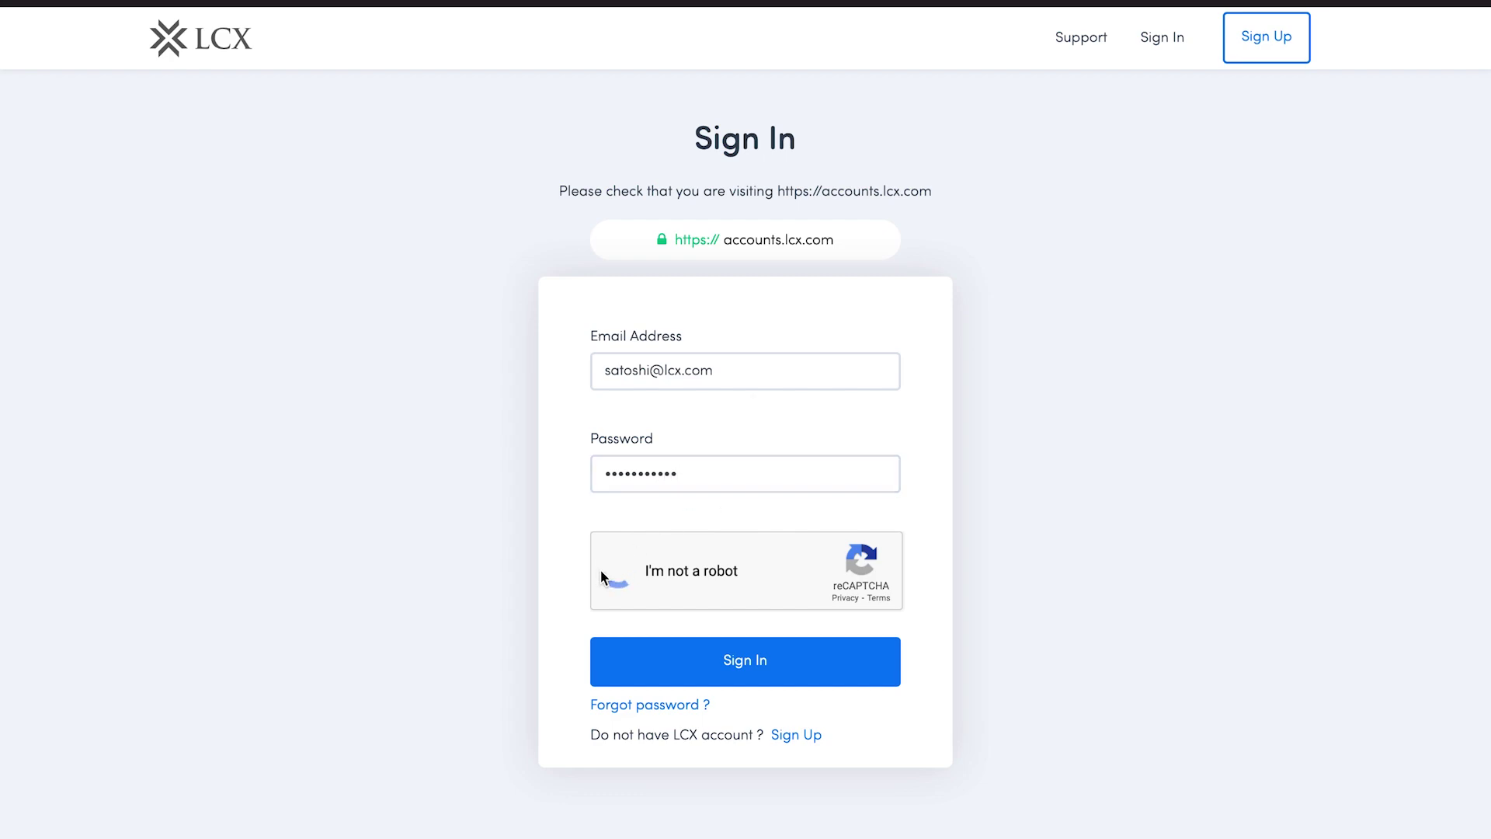
{"action": "left_click", "coordinate": [691, 663]}
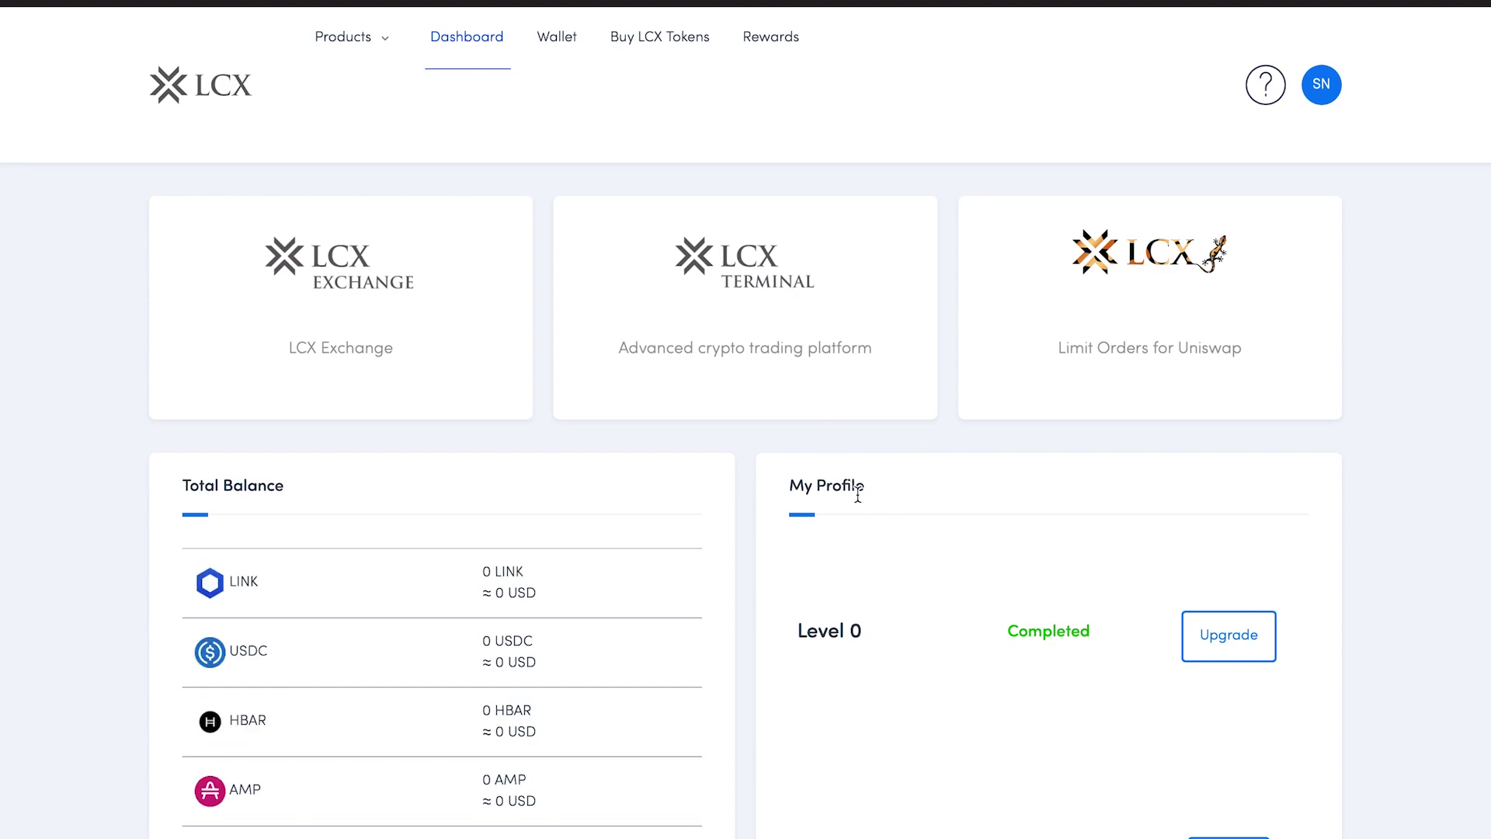
Choose Settings from the SN avatar menu to show the My Profile form
{"action": "scroll", "coordinate": [937, 555], "scroll_direction": "down", "scroll_amount": 2}
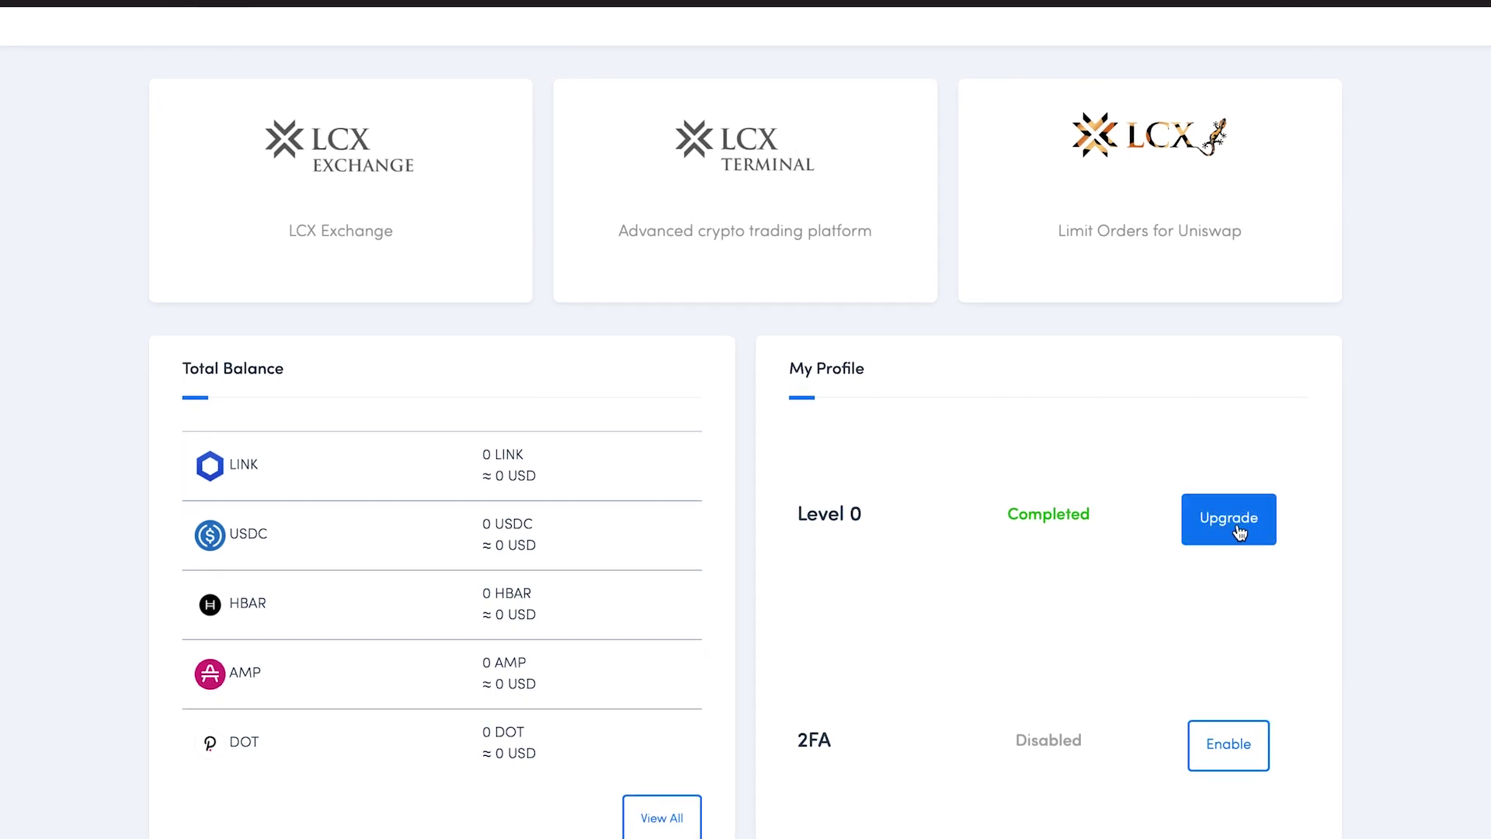
{"action": "scroll", "coordinate": [1239, 532], "scroll_direction": "up", "scroll_amount": 2}
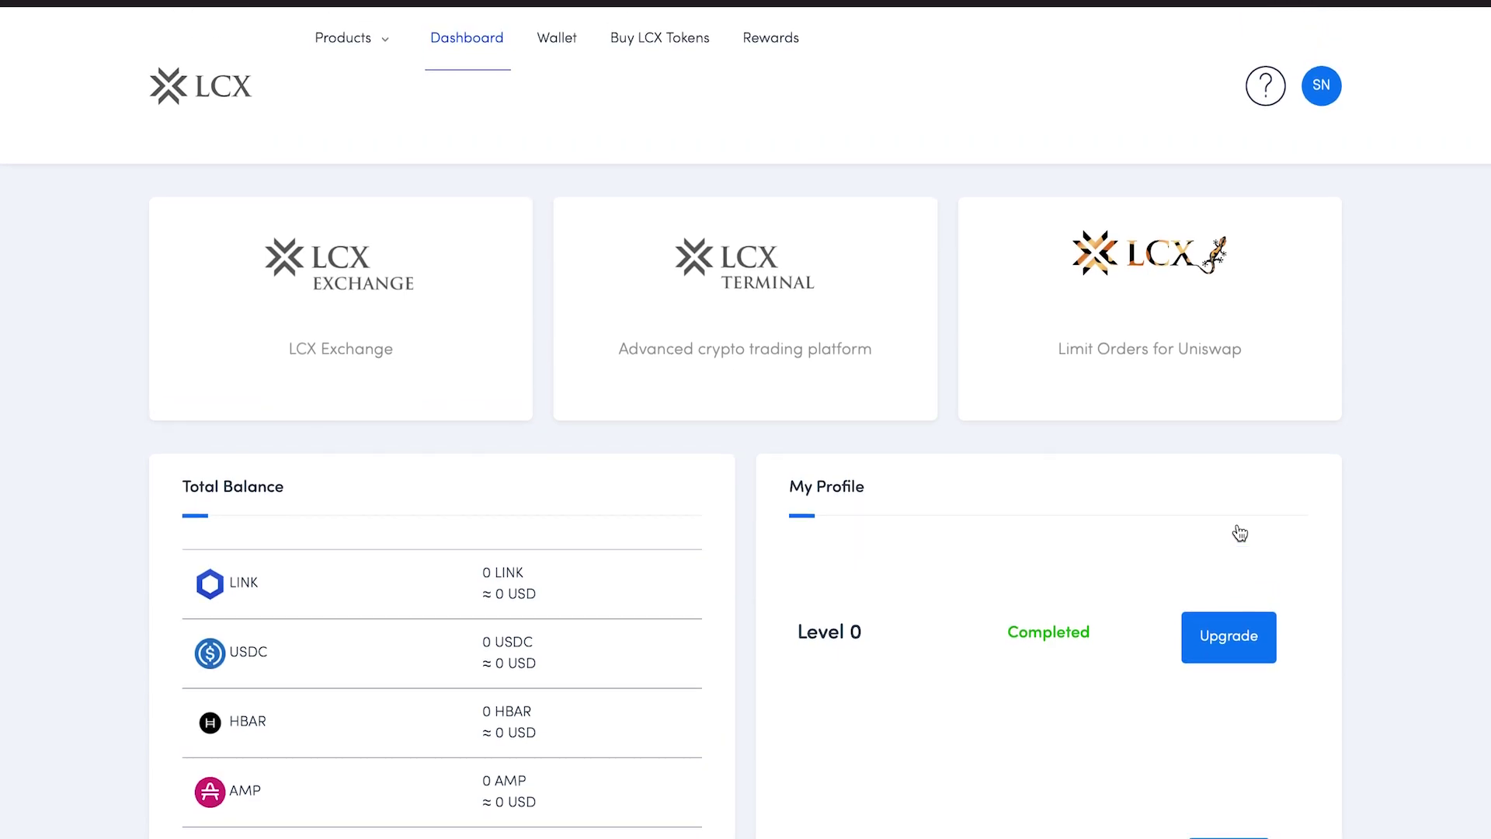
{"action": "left_click", "coordinate": [1321, 92]}
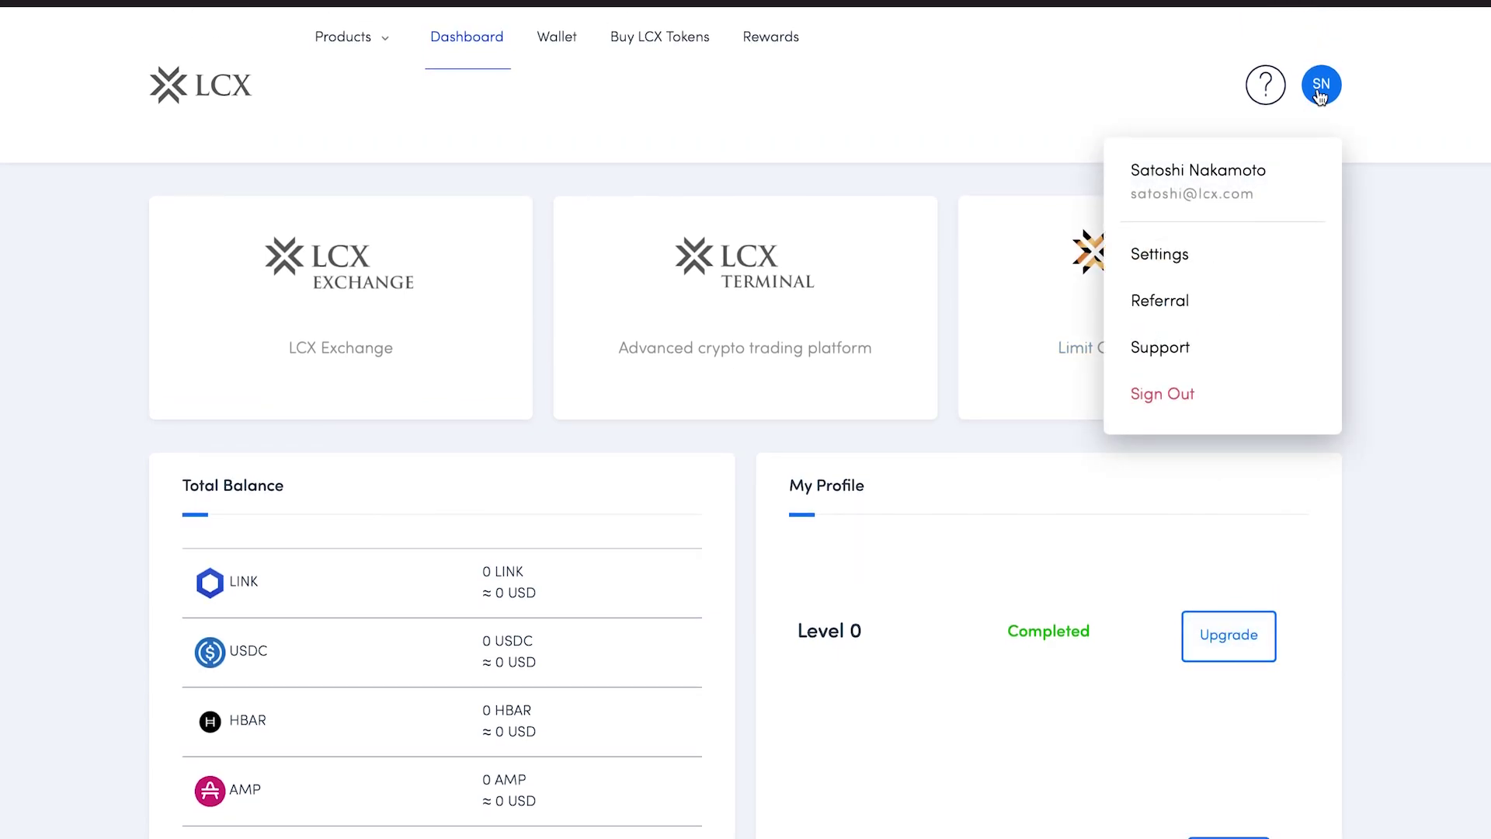
{"action": "left_click", "coordinate": [1182, 260]}
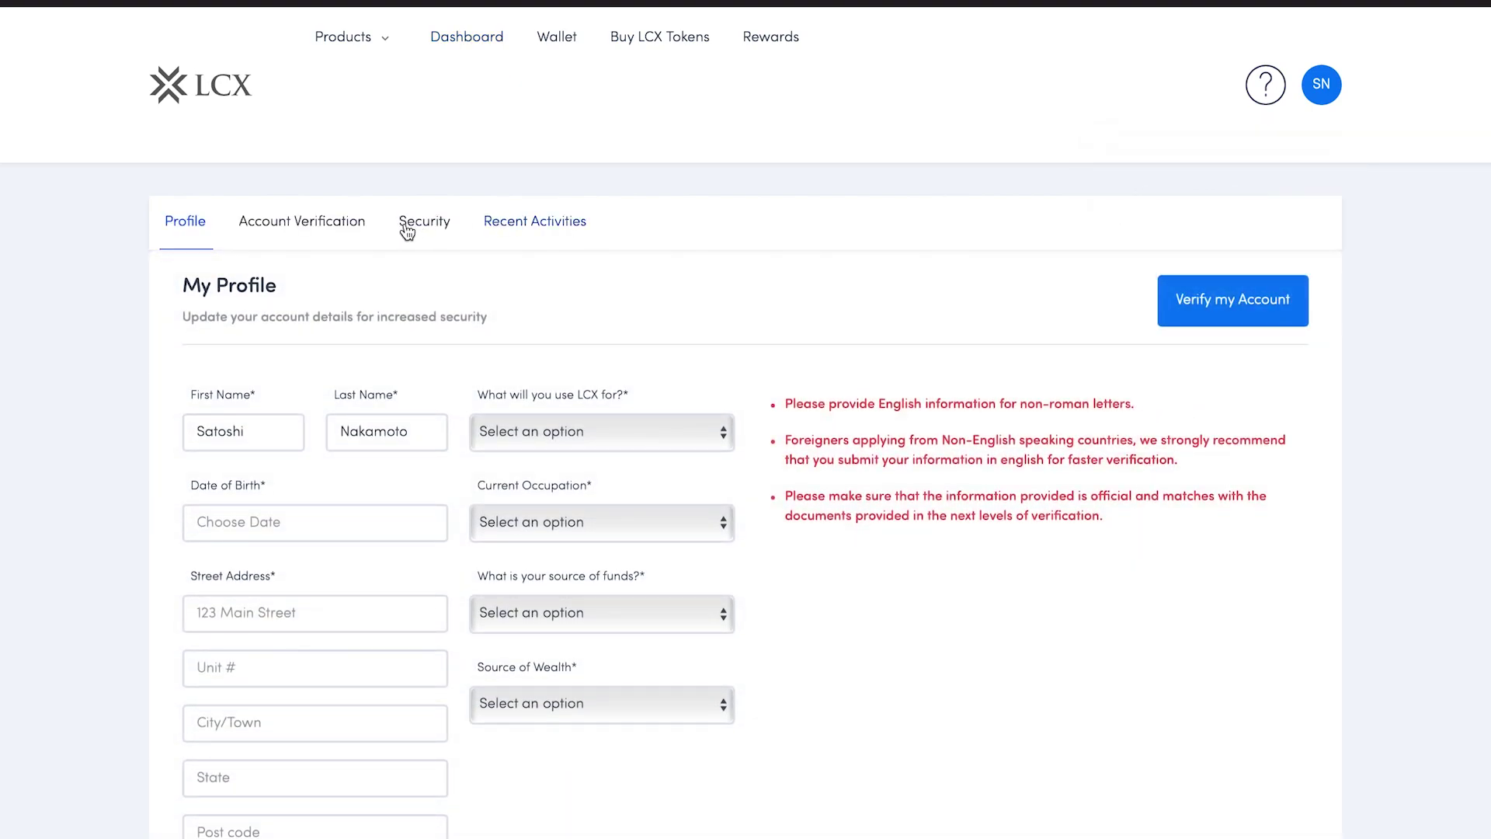
Start the Level 1 profile with the city, Savings from employment income wealth source and post code
{"action": "left_click", "coordinate": [358, 223]}
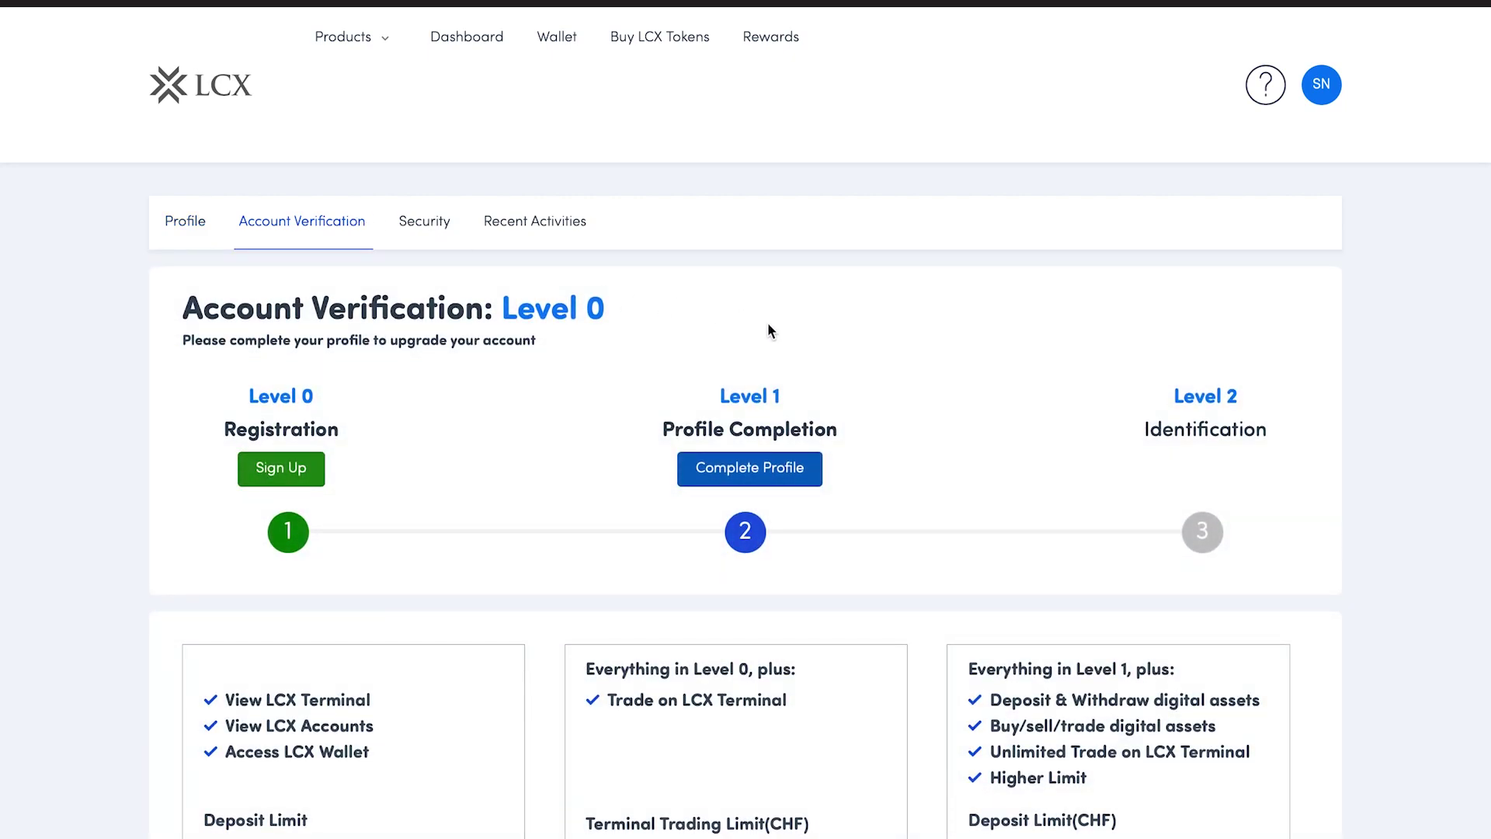
{"action": "mouse_move", "coordinate": [294, 477]}
{"action": "left_click", "coordinate": [745, 472]}
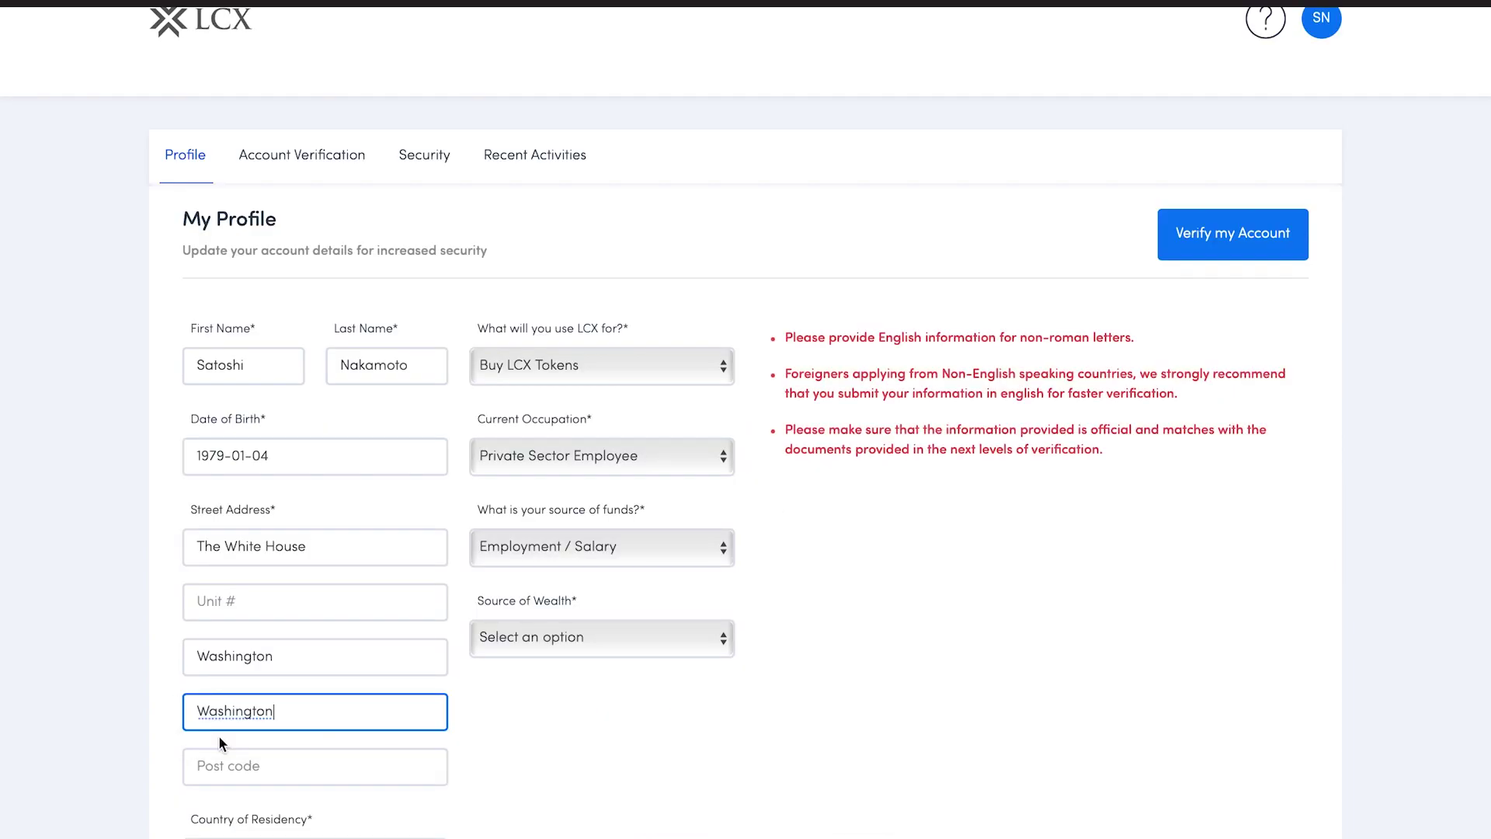
{"action": "type", "text": "DC"}
{"action": "left_click", "coordinate": [548, 641]}
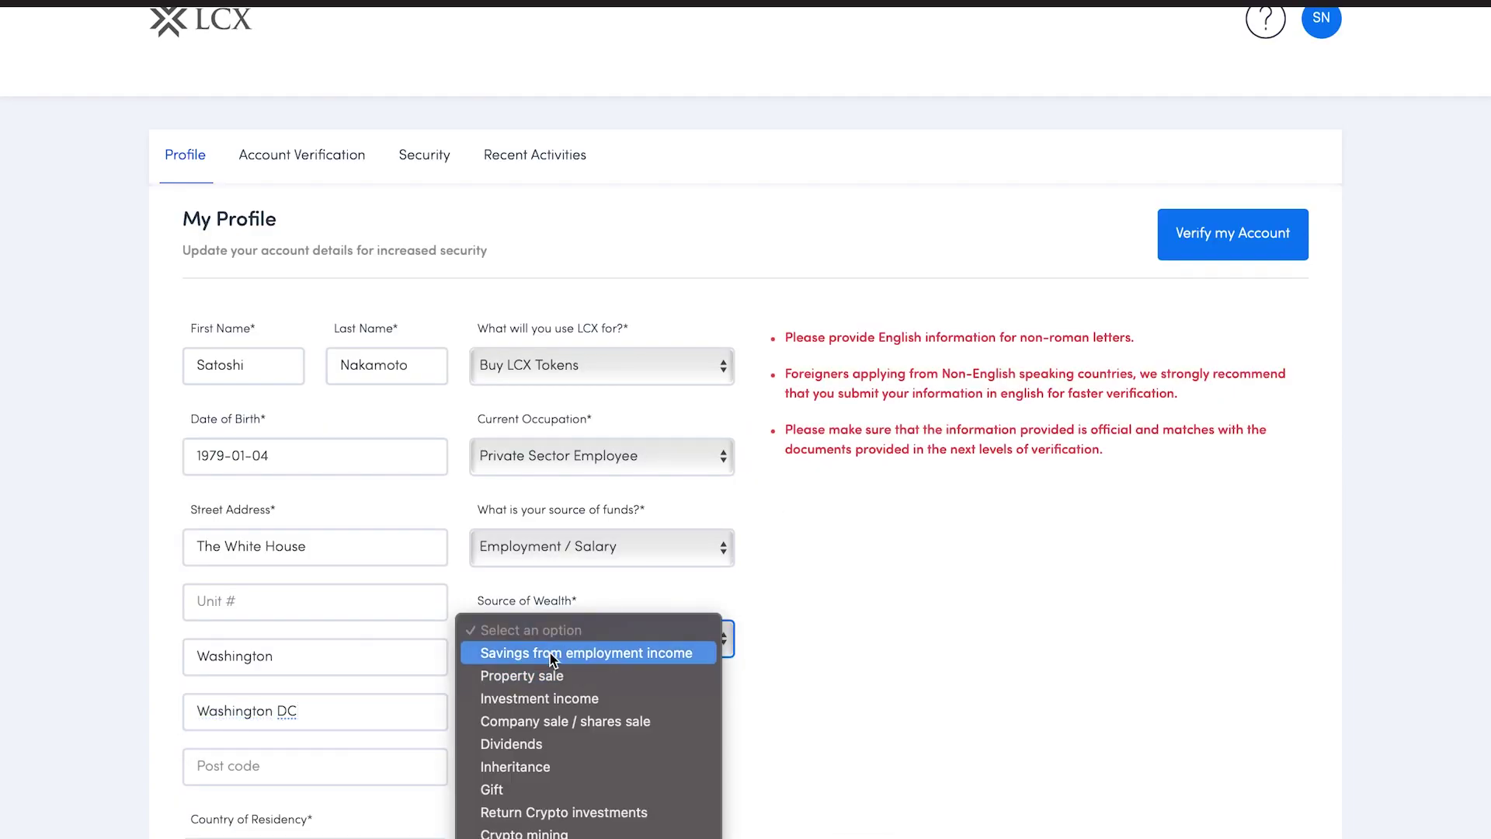
{"action": "left_click", "coordinate": [553, 658]}
{"action": "left_click", "coordinate": [300, 765]}
{"action": "type", "text": "20500"}
Set residency to United States, gender Male, ID type Passport and nationality, then save
{"action": "scroll", "coordinate": [310, 699], "scroll_direction": "down", "scroll_amount": 3}
{"action": "left_click", "coordinate": [328, 671]}
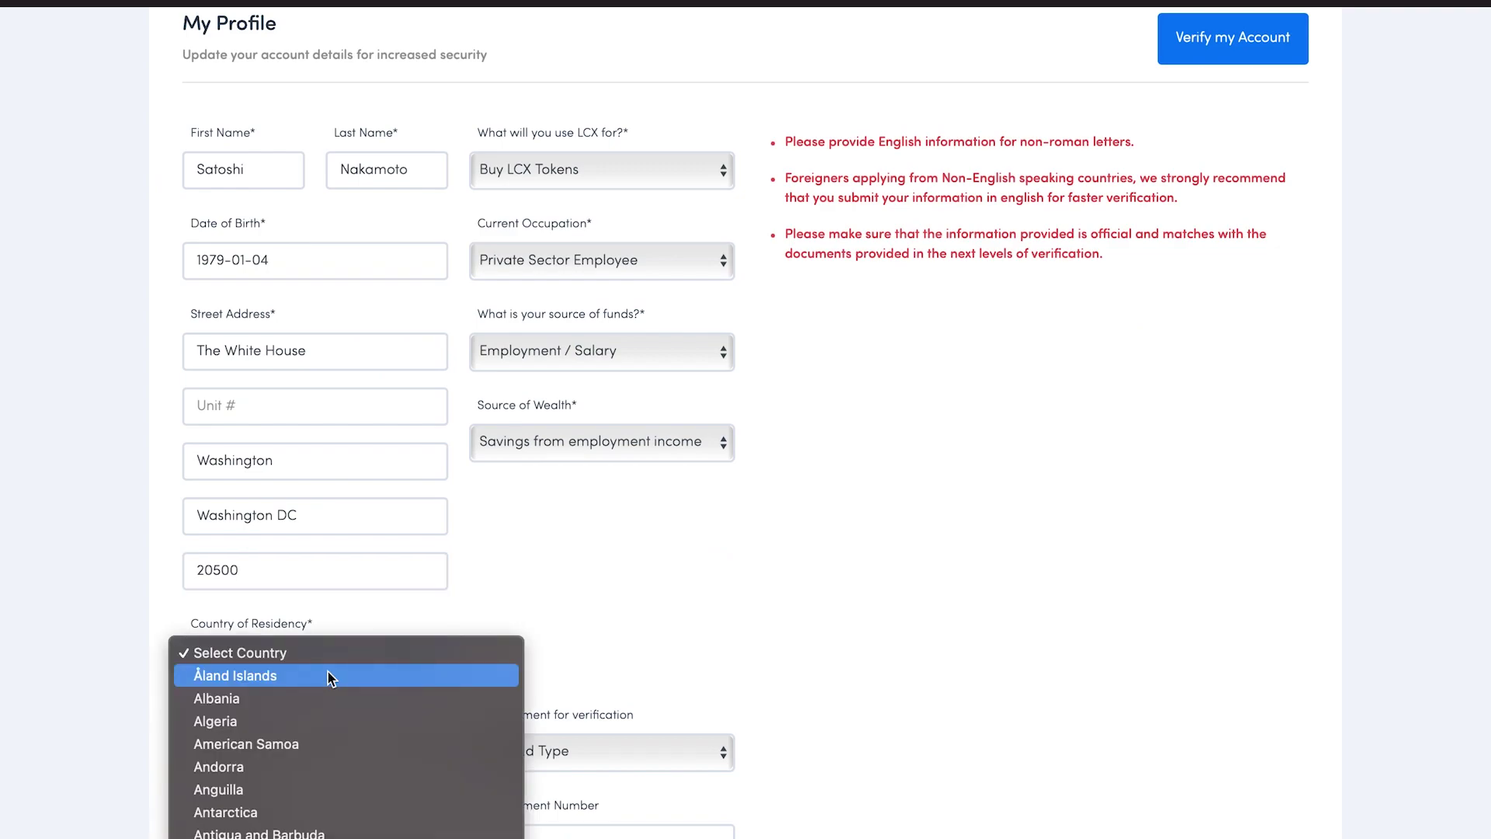
{"action": "scroll", "coordinate": [328, 675], "scroll_direction": "down", "scroll_amount": 15}
{"action": "left_click", "coordinate": [295, 830]}
{"action": "scroll", "coordinate": [422, 592], "scroll_direction": "down", "scroll_amount": 3}
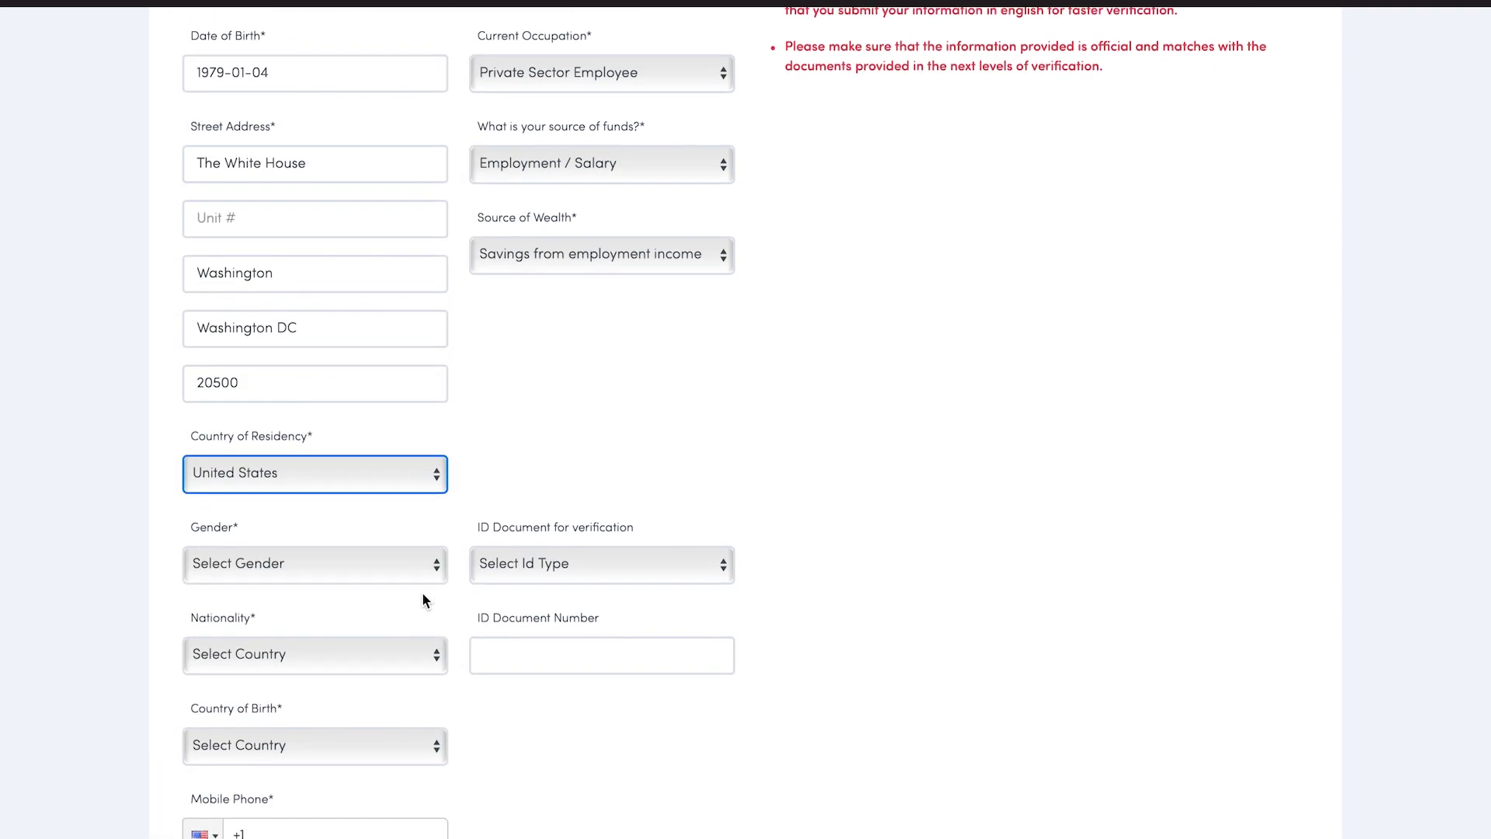
{"action": "scroll", "coordinate": [422, 592], "scroll_direction": "down", "scroll_amount": 2}
{"action": "left_click", "coordinate": [379, 426]}
{"action": "left_click", "coordinate": [379, 442]}
{"action": "left_click", "coordinate": [657, 437]}
{"action": "left_click", "coordinate": [657, 440]}
{"action": "left_click", "coordinate": [369, 514]}
{"action": "scroll", "coordinate": [369, 522], "scroll_direction": "down", "scroll_amount": 1}
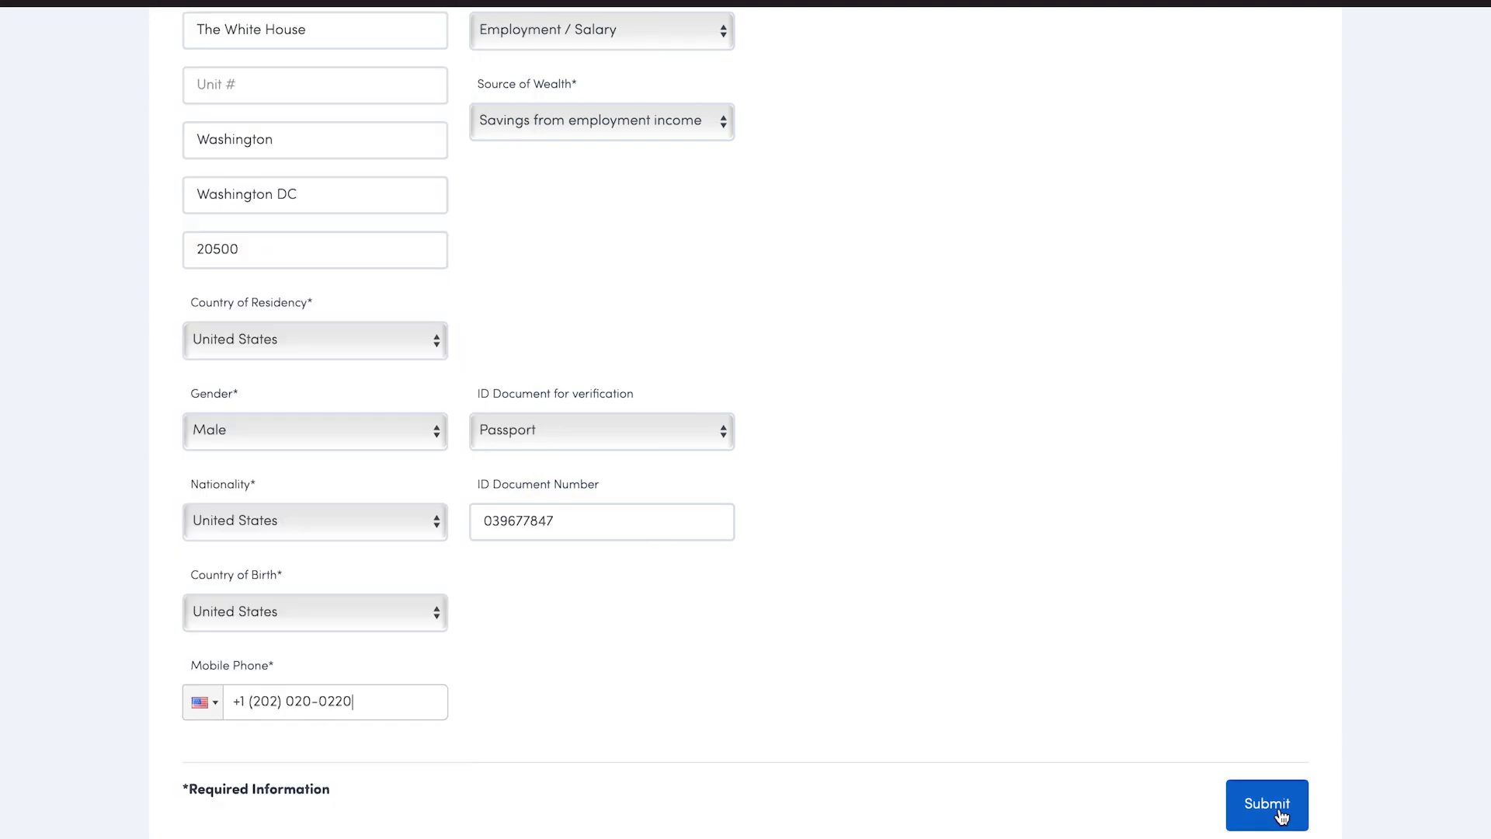
{"action": "left_click", "coordinate": [1282, 815]}
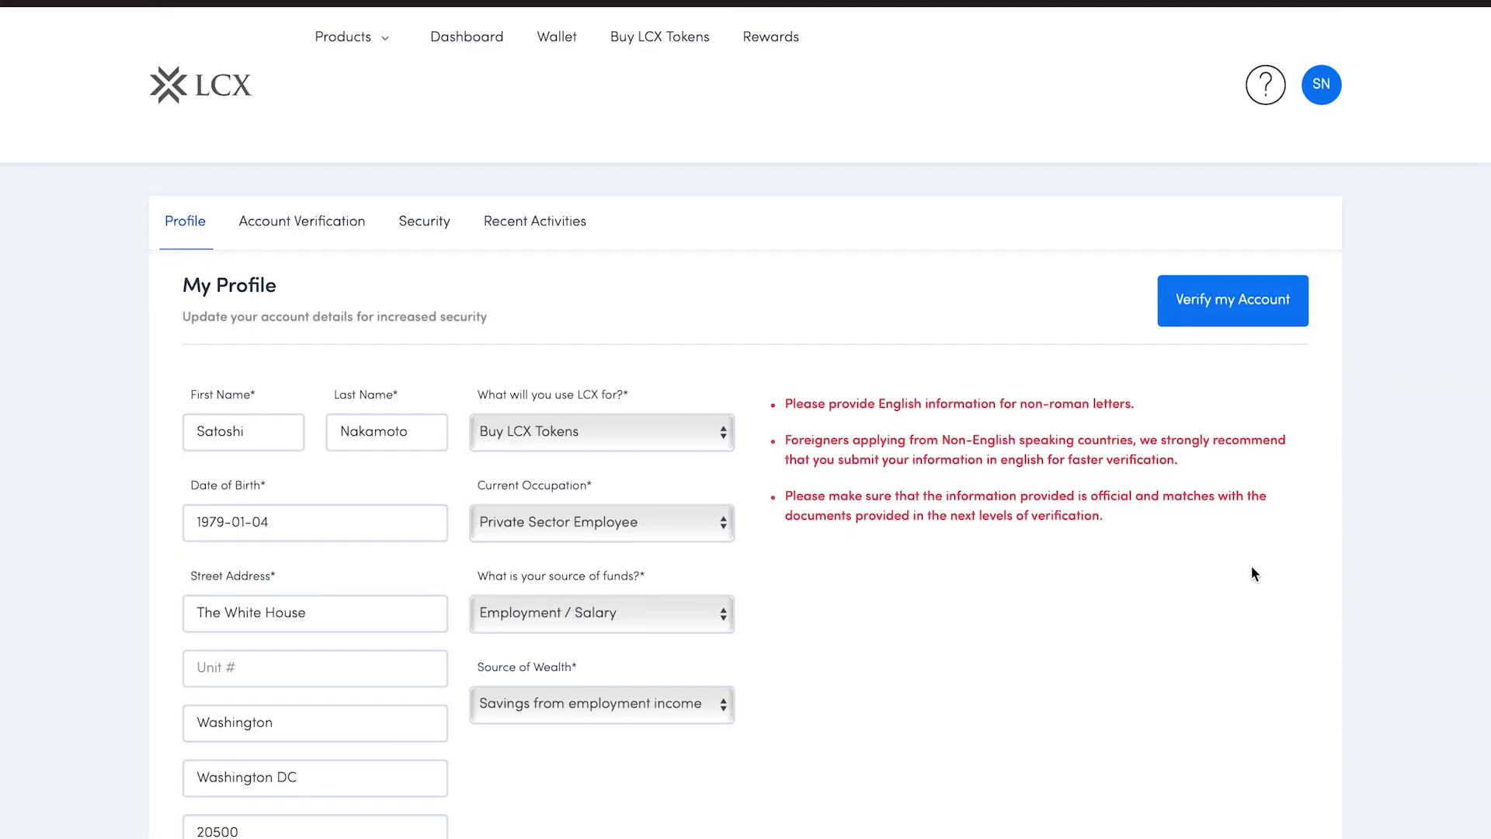
Begin Level 2 identification and confirm the prefilled Step 1 personal information
{"action": "left_click", "coordinate": [1261, 296]}
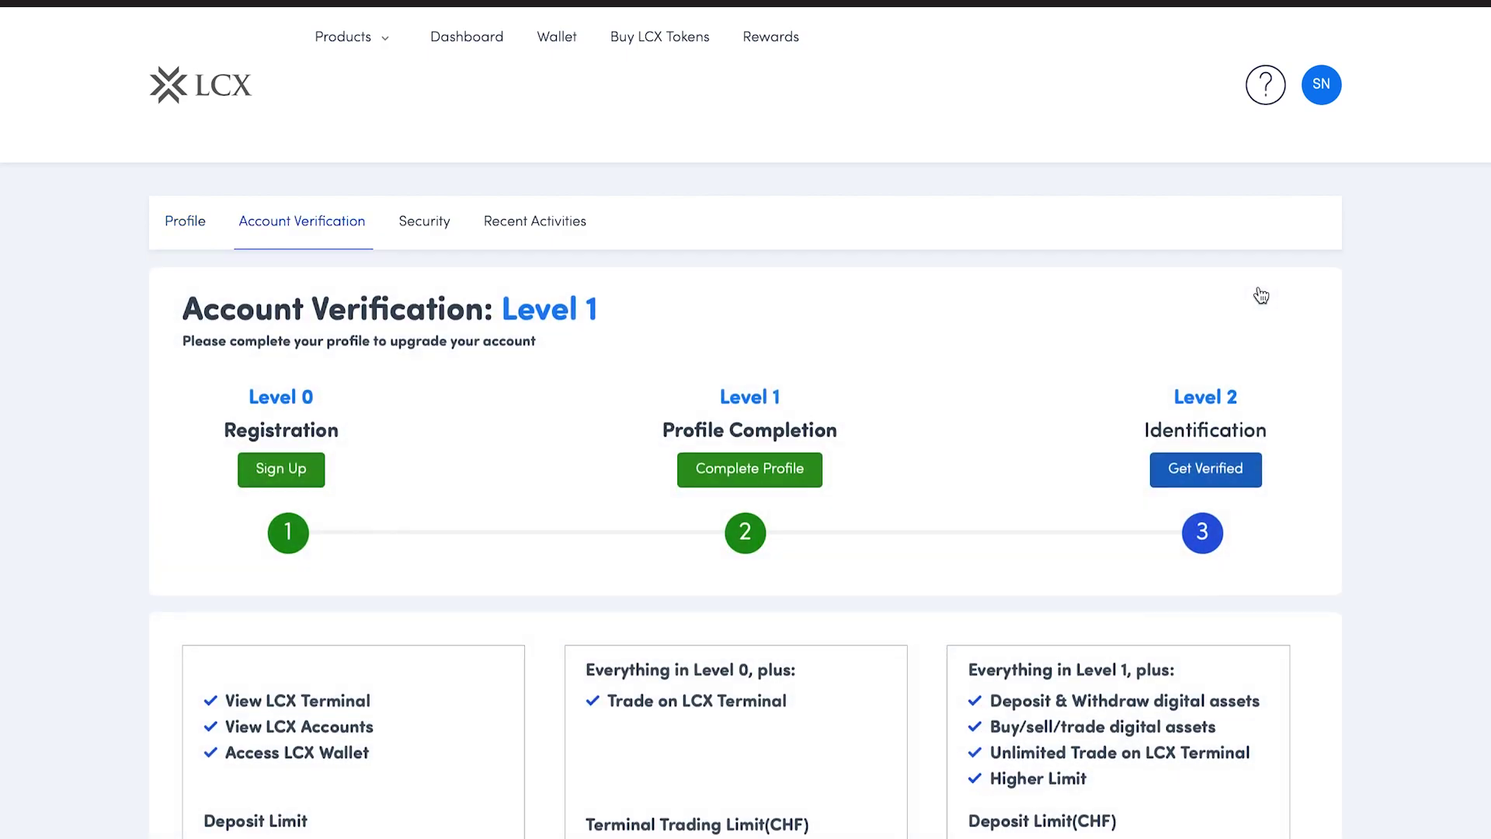
{"action": "scroll", "coordinate": [1202, 296], "scroll_direction": "down", "scroll_amount": 2}
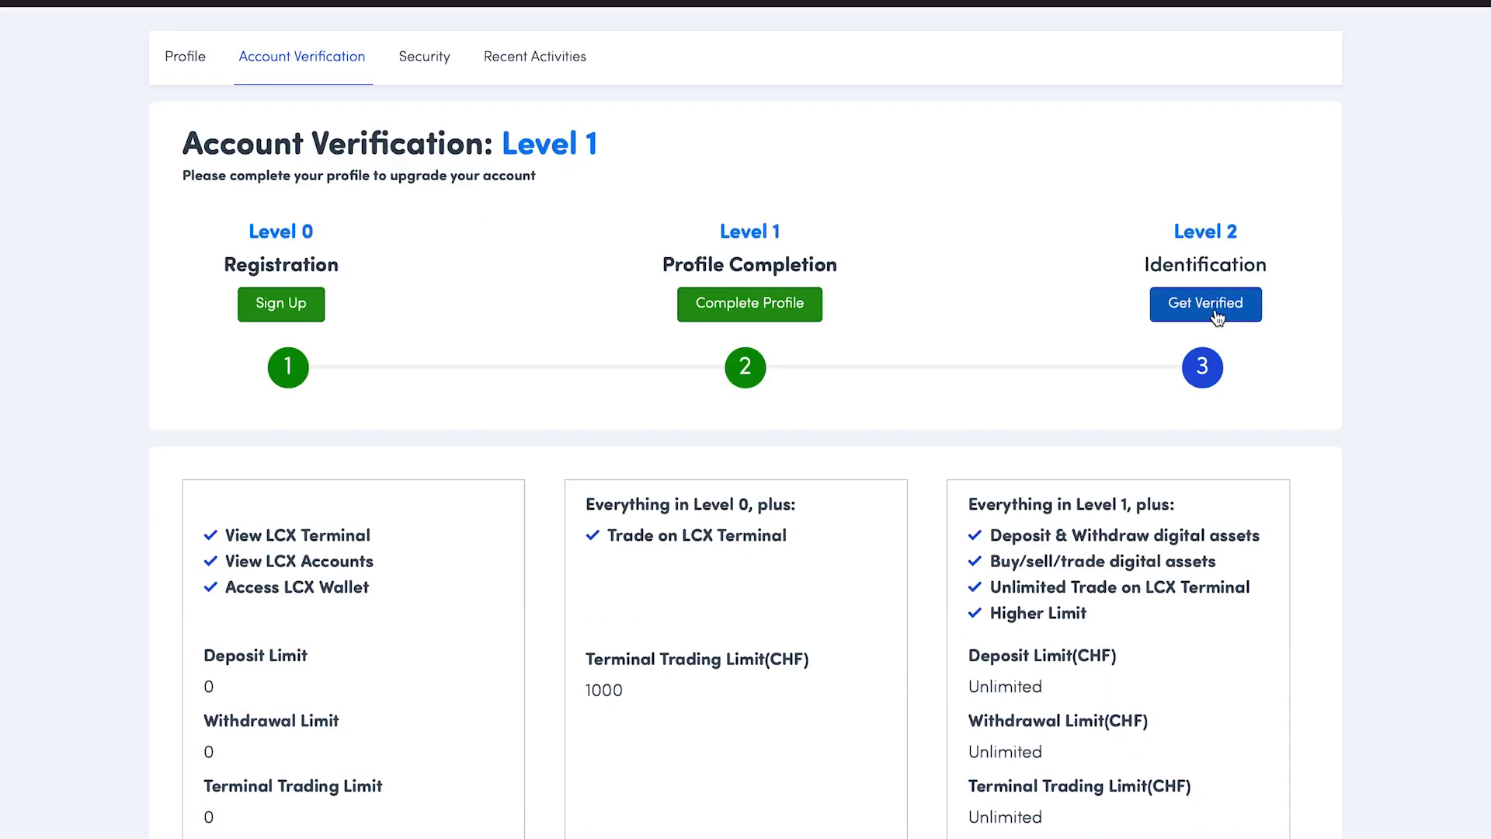
{"action": "left_click", "coordinate": [1216, 314]}
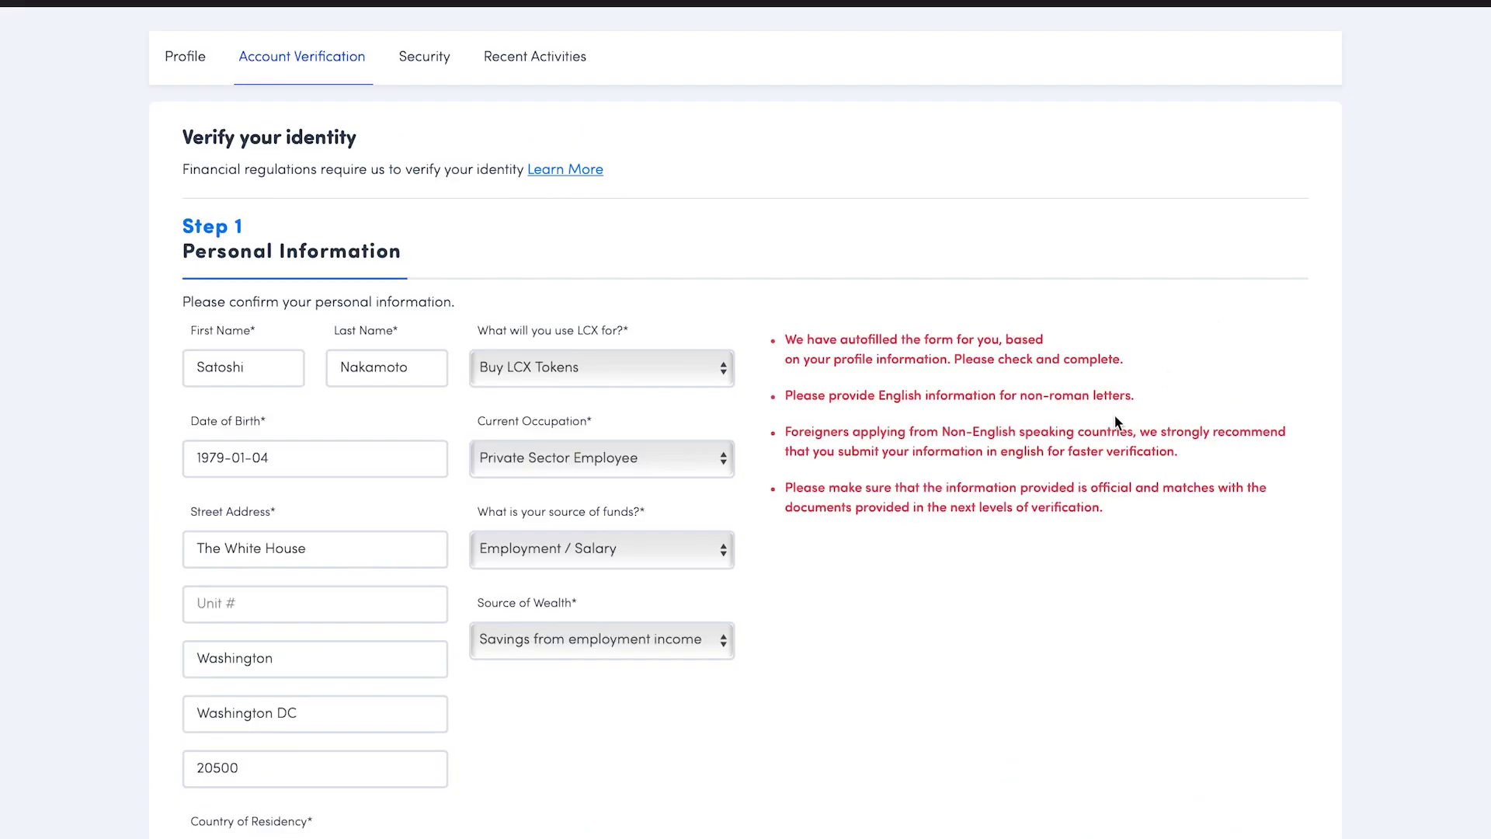
{"action": "scroll", "coordinate": [1115, 424], "scroll_direction": "down", "scroll_amount": 5}
{"action": "scroll", "coordinate": [1115, 423], "scroll_direction": "down", "scroll_amount": 2}
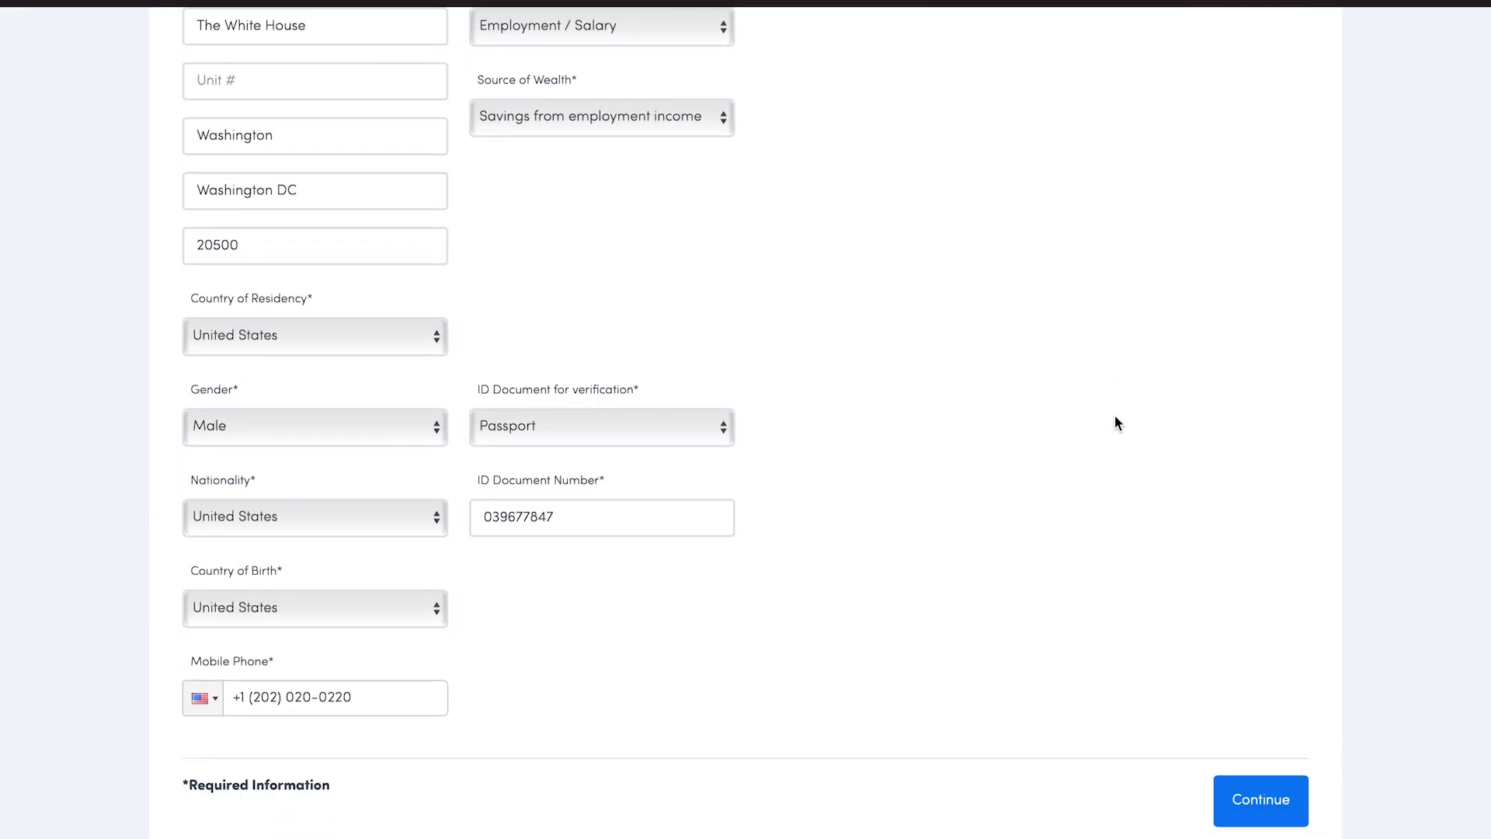
{"action": "left_click", "coordinate": [1273, 801]}
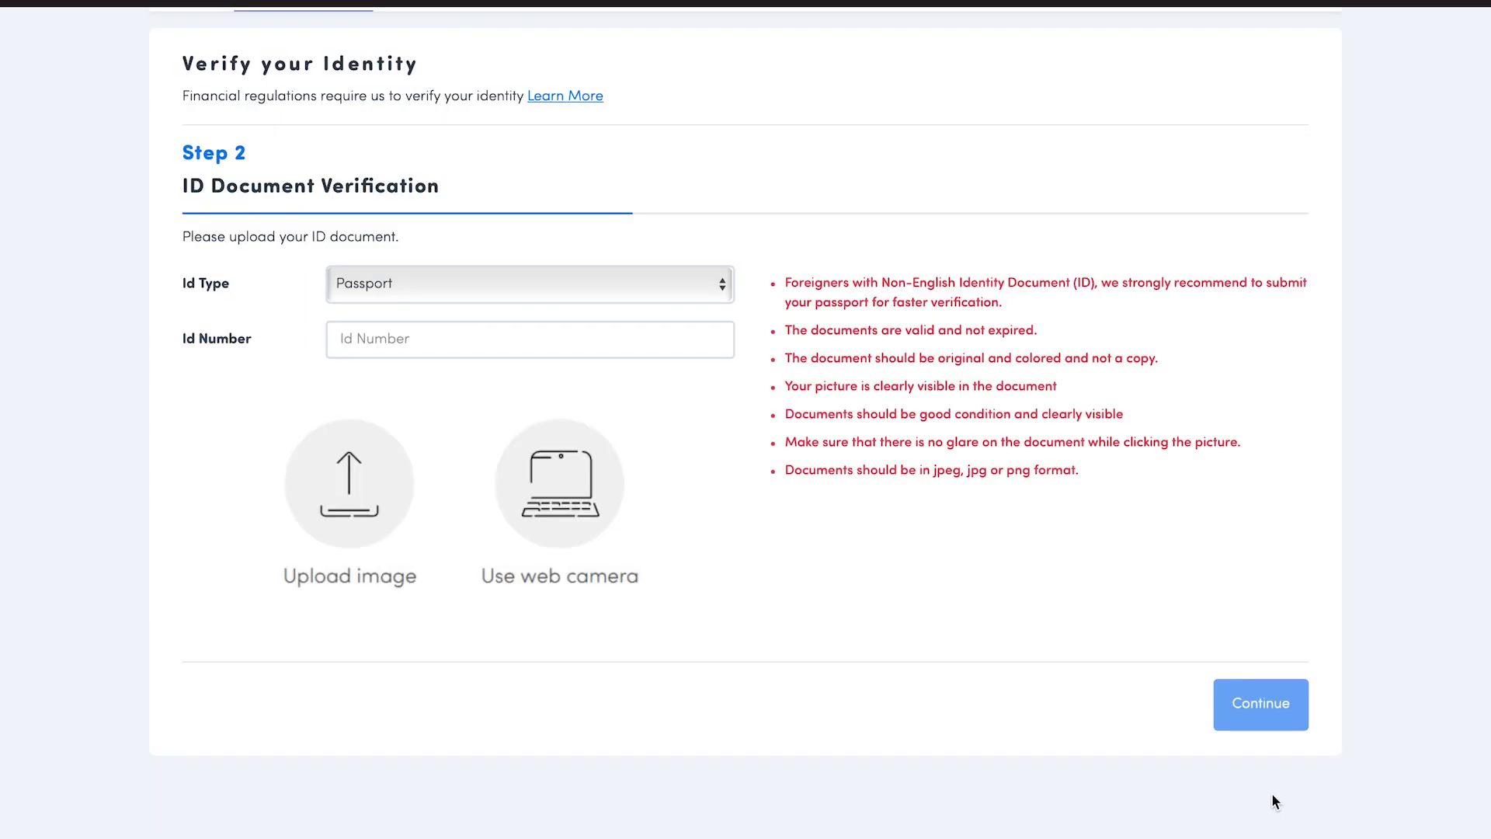
Enter the passport number, photograph the passport by web camera, and continue
{"action": "left_click", "coordinate": [650, 426]}
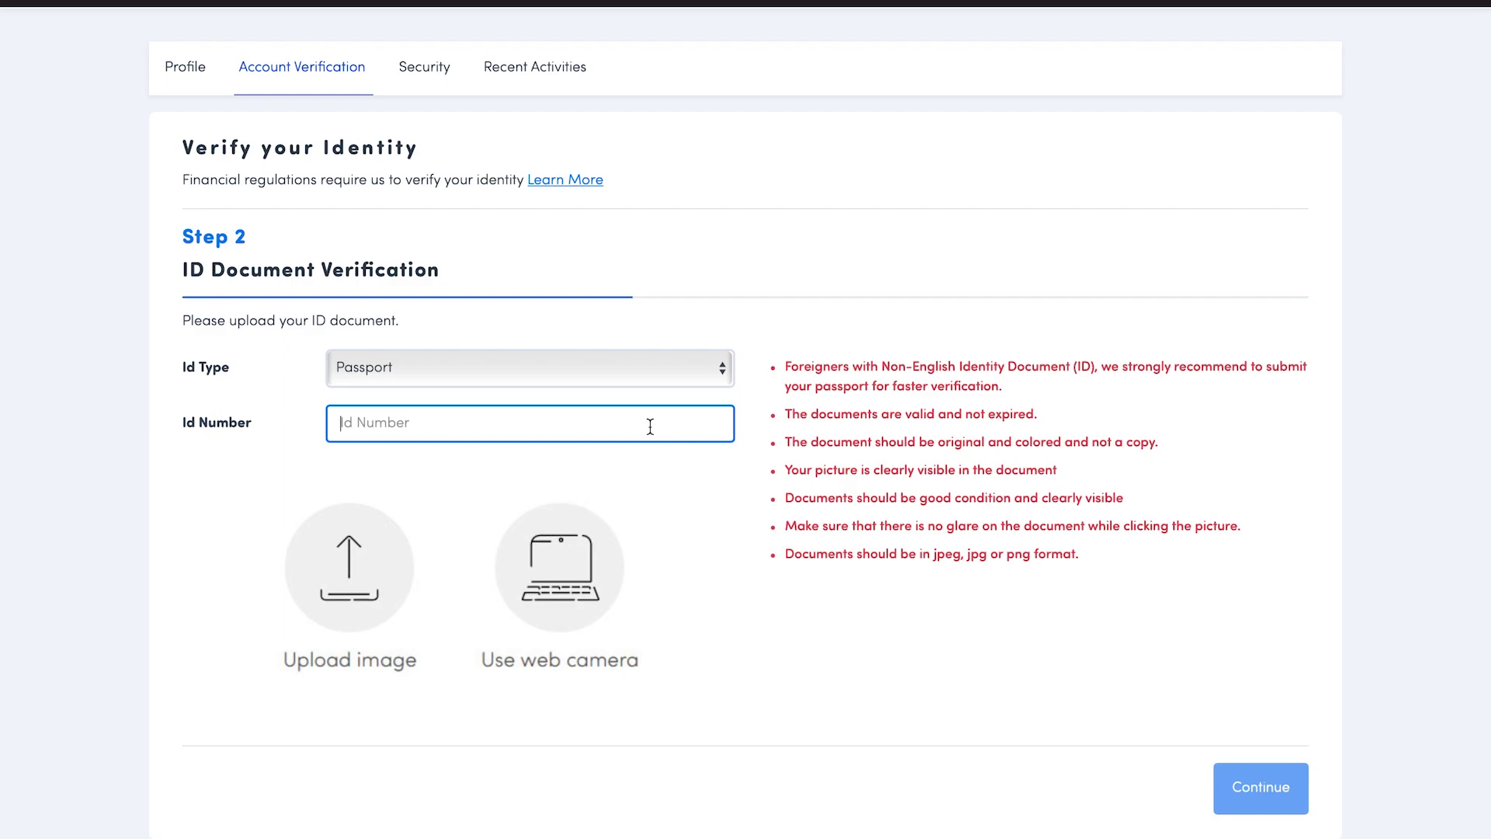
{"action": "left_click", "coordinate": [559, 610]}
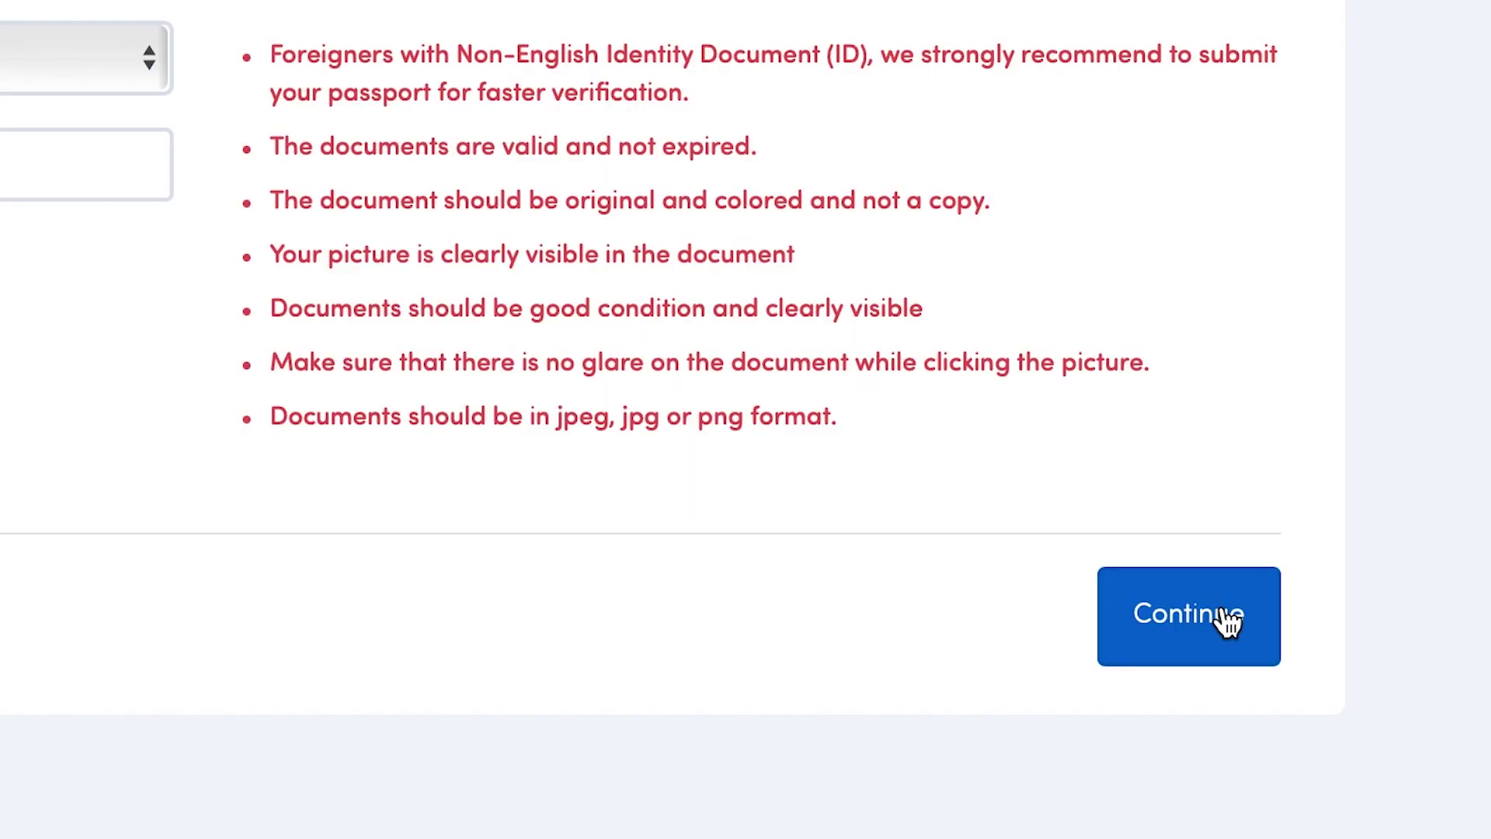
{"action": "left_click", "coordinate": [1226, 614]}
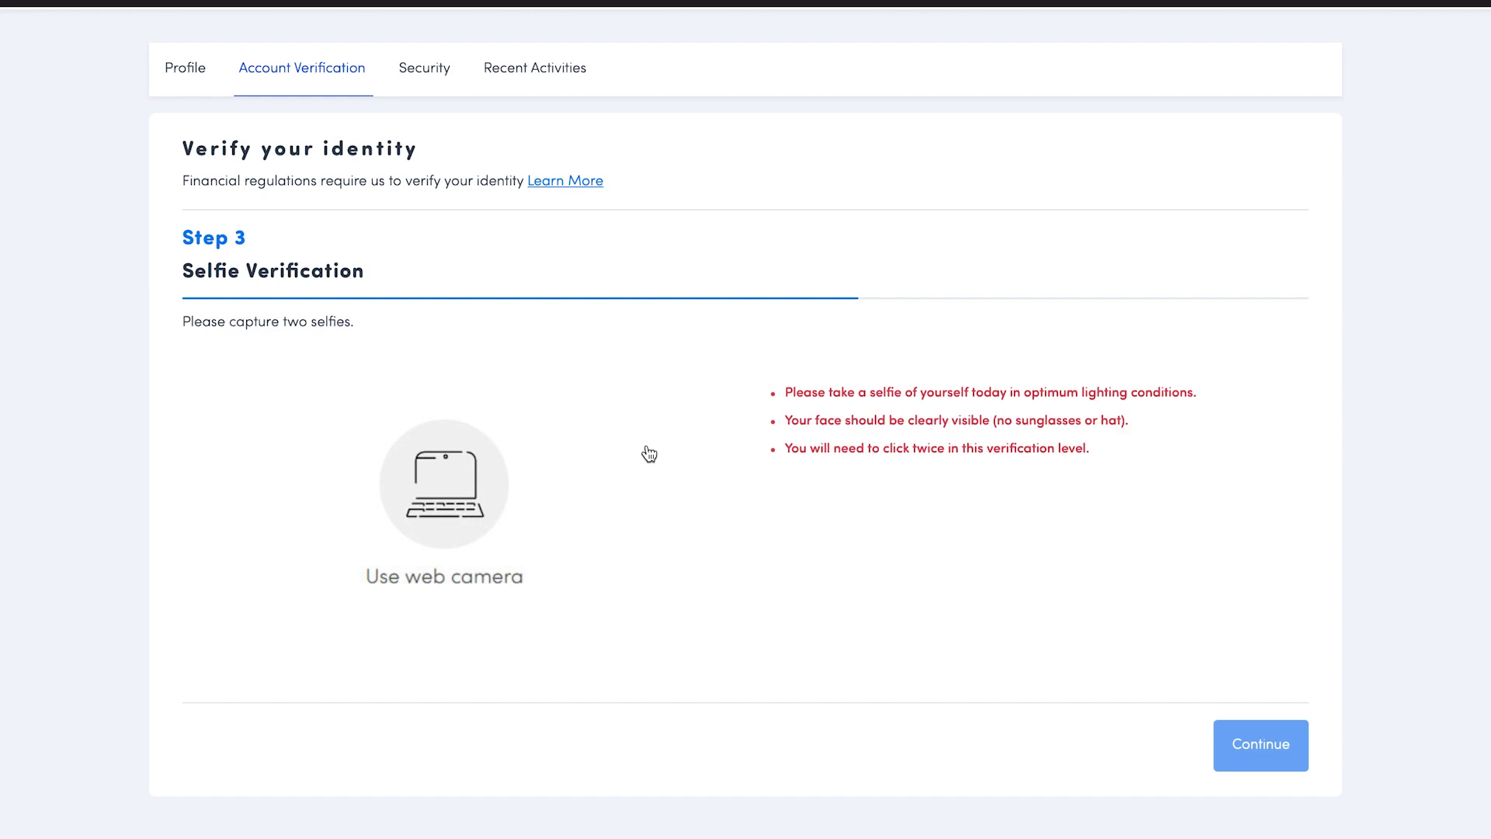
Capture both selfies by web camera after confirming readiness on the How It Works page
{"action": "left_click", "coordinate": [464, 486]}
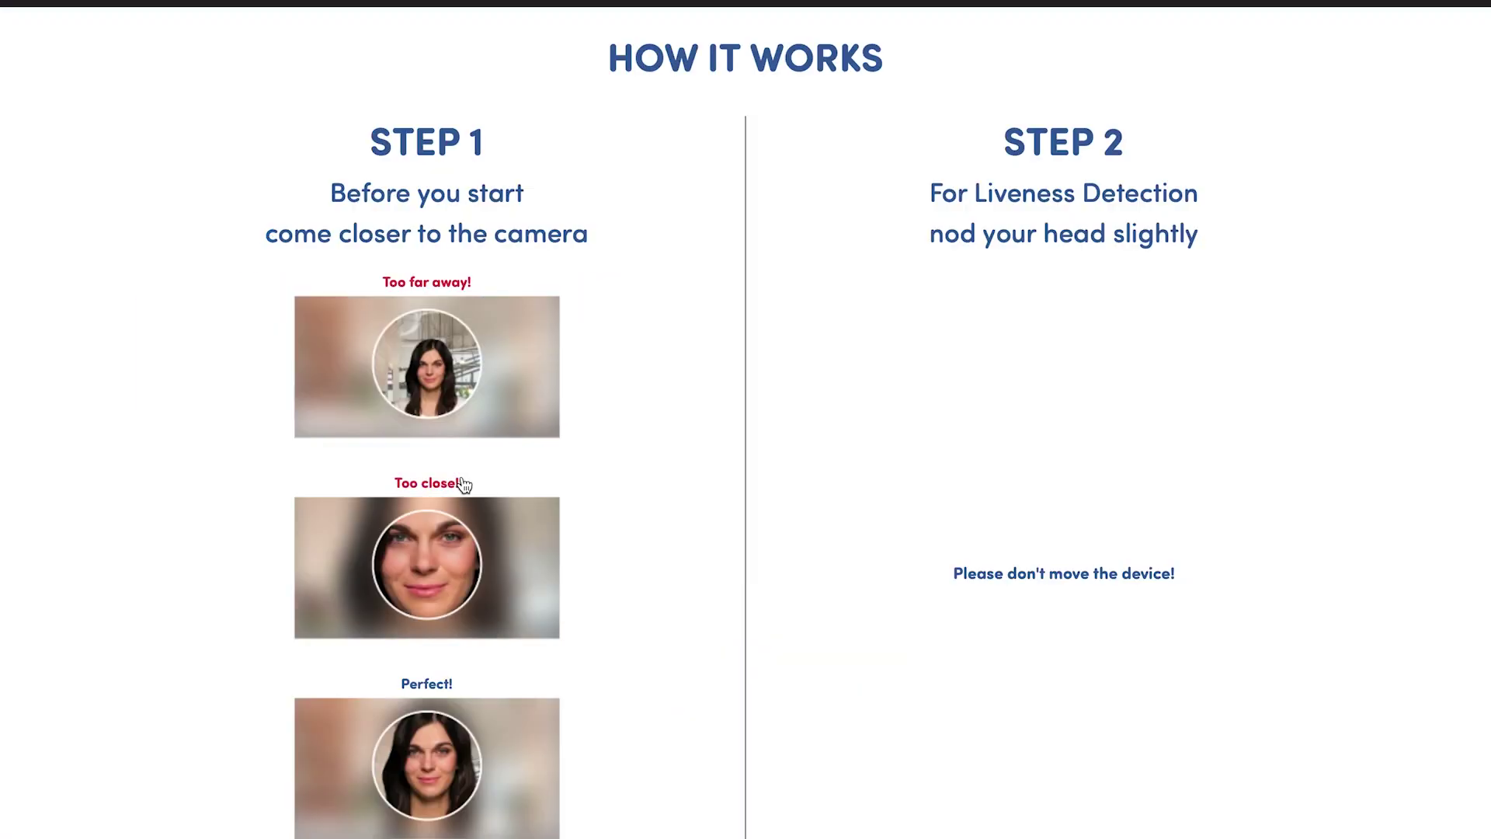
{"action": "scroll", "coordinate": [809, 381], "scroll_direction": "down", "scroll_amount": 3}
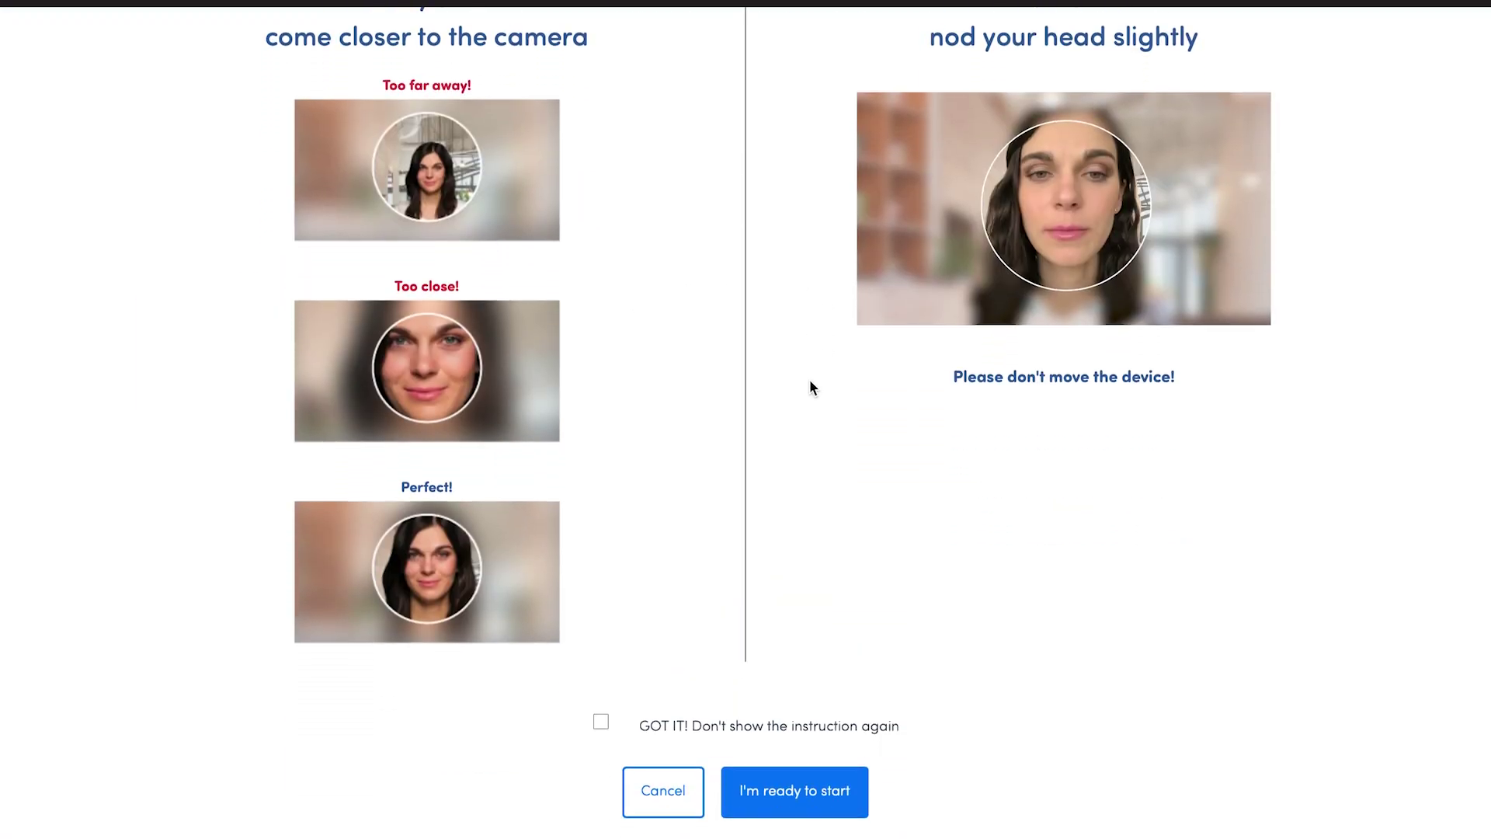
{"action": "left_click", "coordinate": [805, 792]}
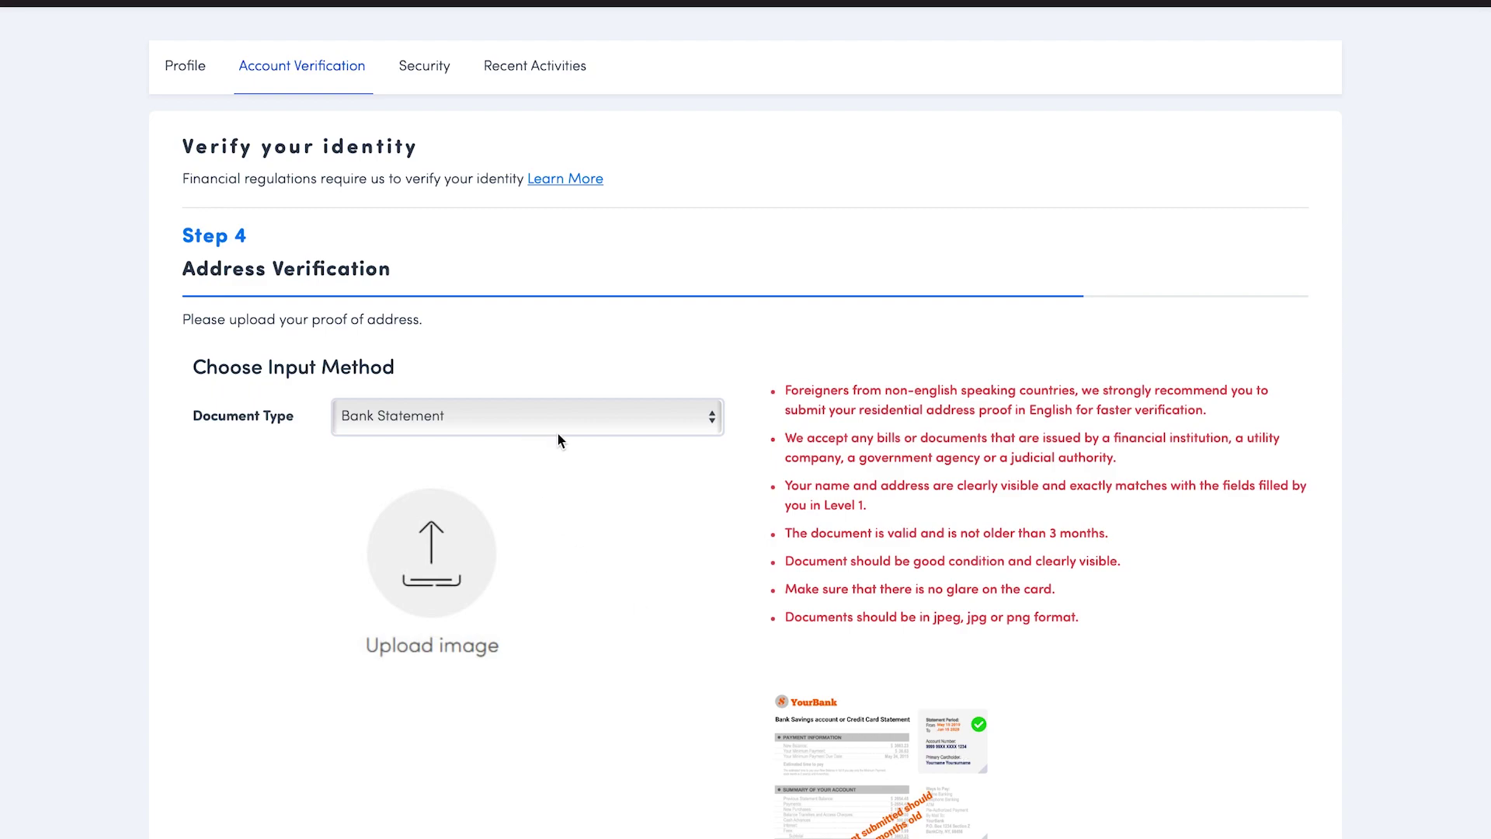
Choose Other Utility Bill as document type, upload the invoice image and submit
{"action": "left_click", "coordinate": [594, 422]}
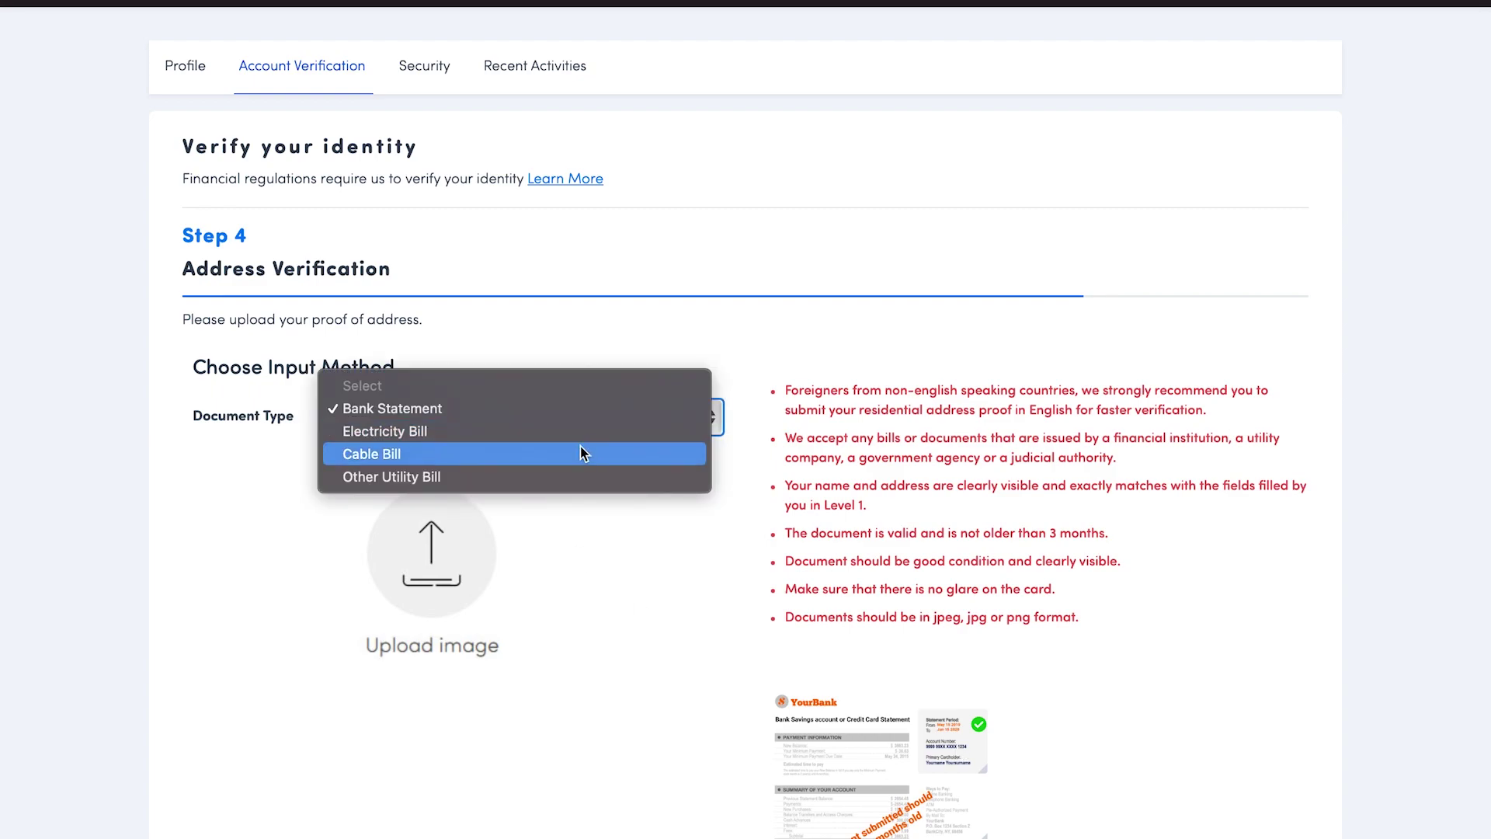
{"action": "left_click", "coordinate": [580, 446]}
{"action": "left_click", "coordinate": [582, 423]}
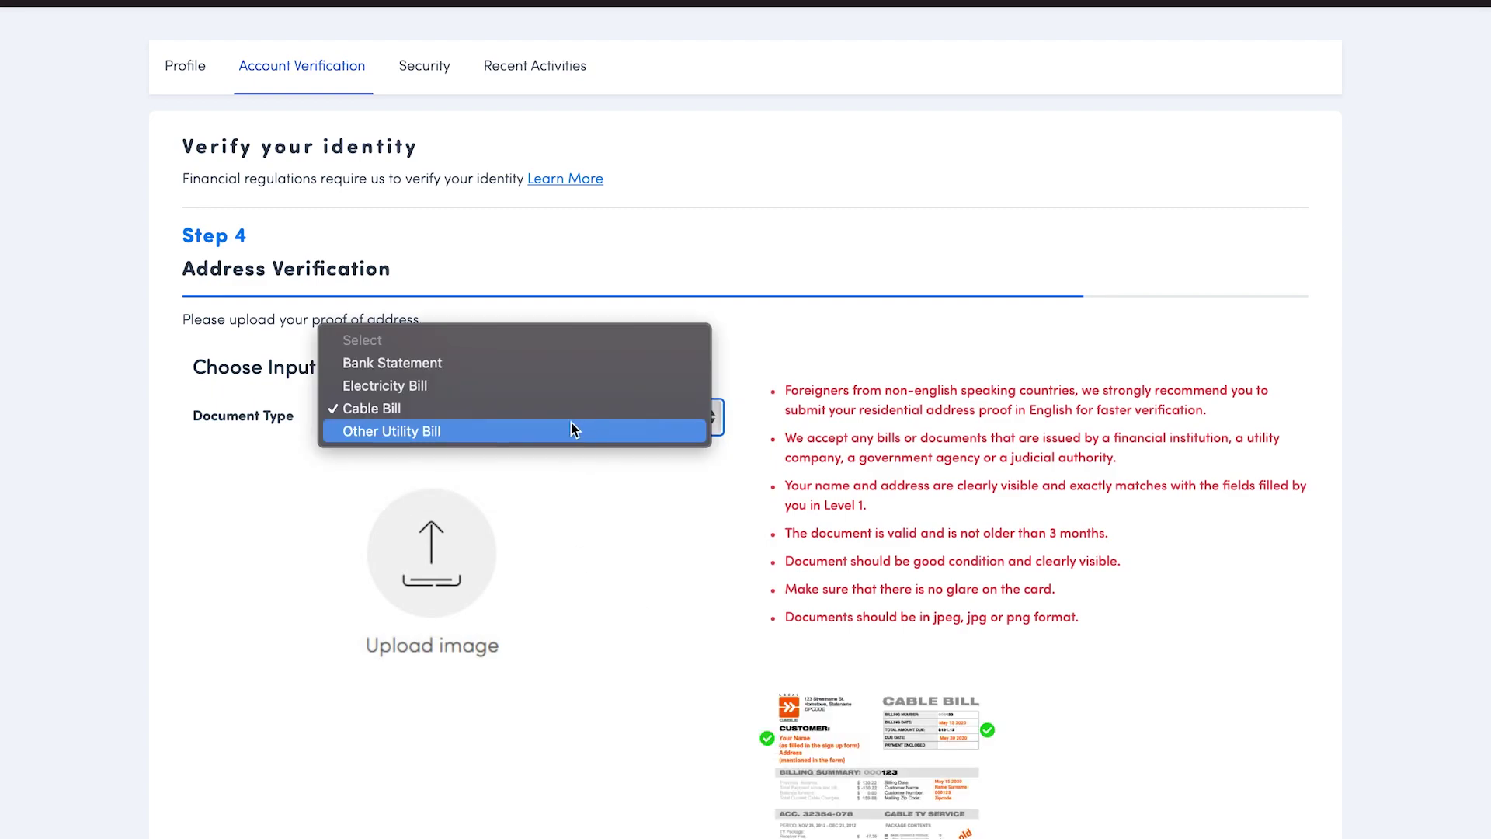
{"action": "left_click", "coordinate": [574, 429]}
{"action": "left_click", "coordinate": [457, 559]}
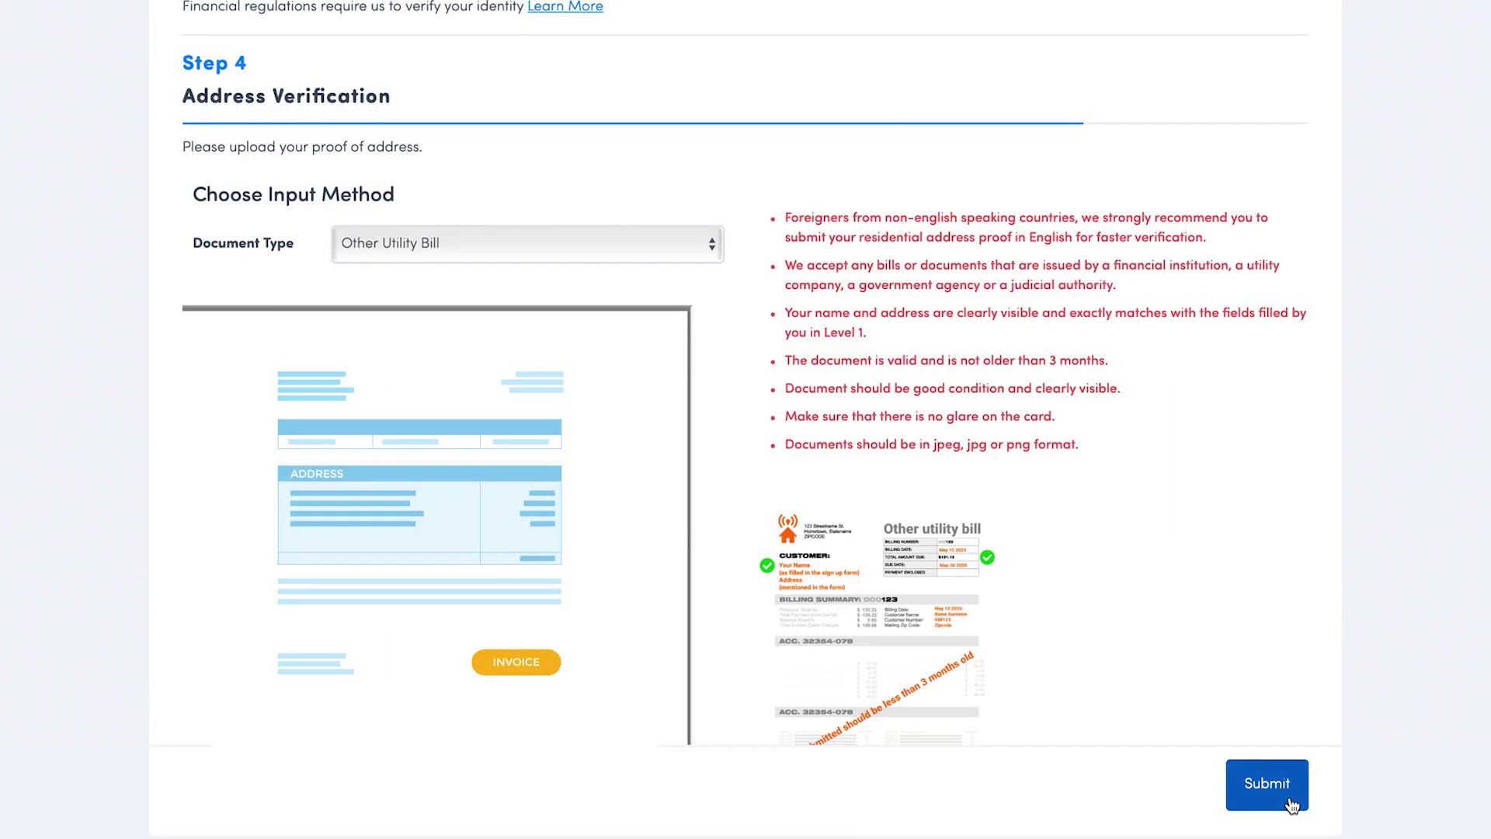
{"action": "left_click", "coordinate": [1292, 805]}
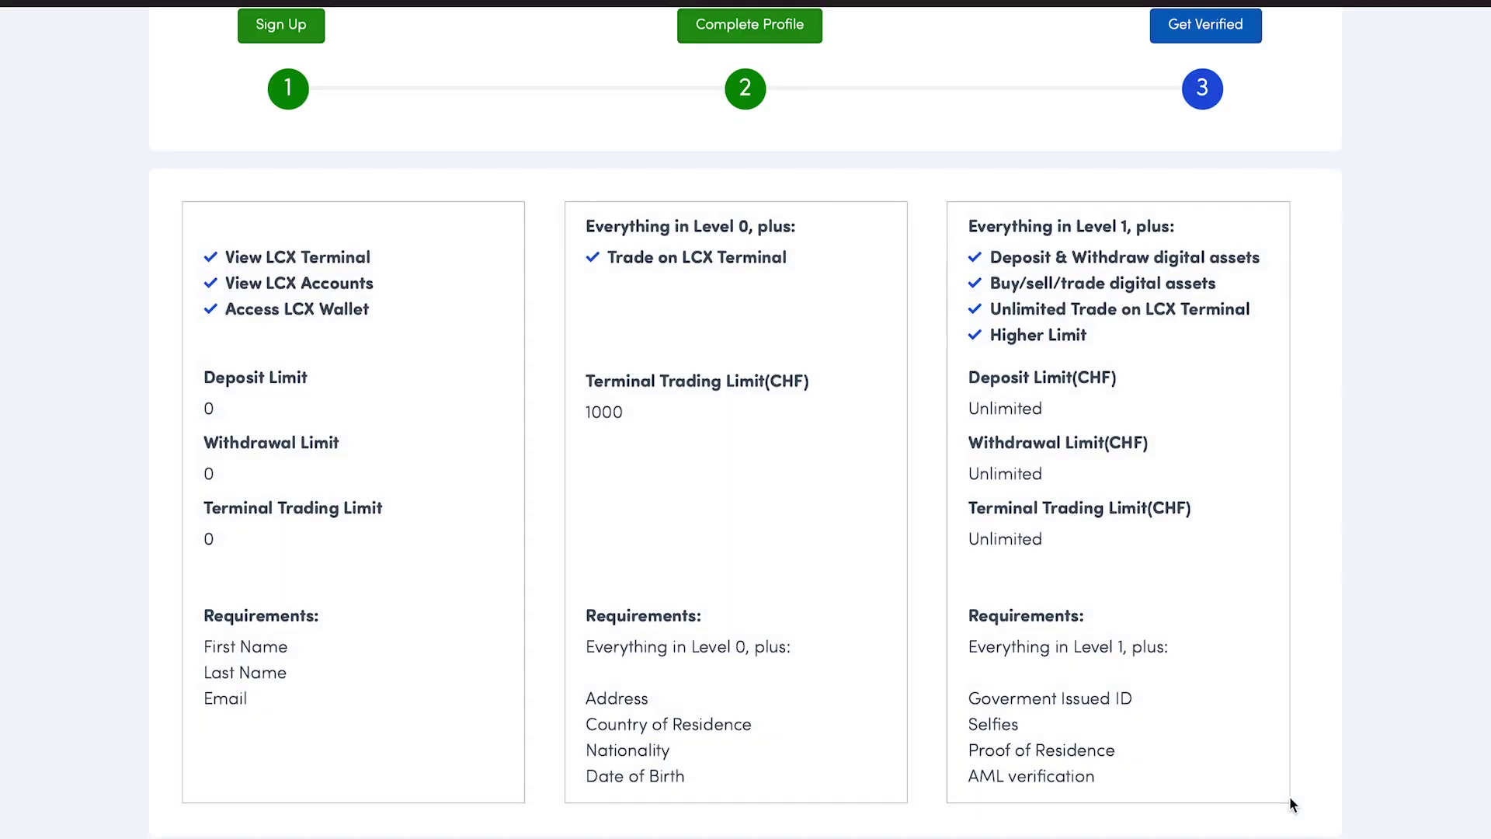
Scroll to the top of Account Verification to see Level 2 marked pending
{"action": "scroll", "coordinate": [1219, 528], "scroll_direction": "up", "scroll_amount": 6}
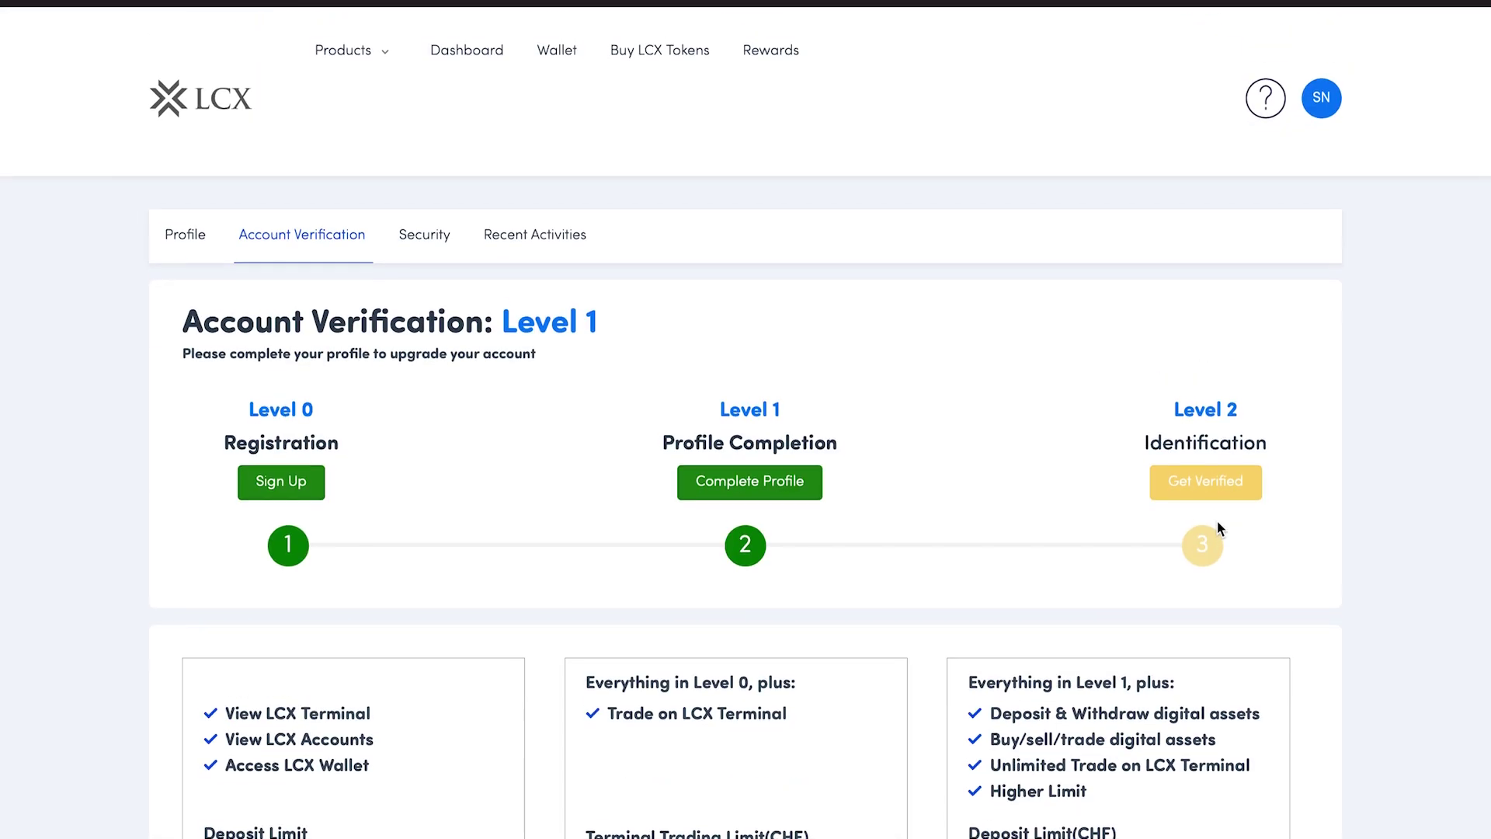